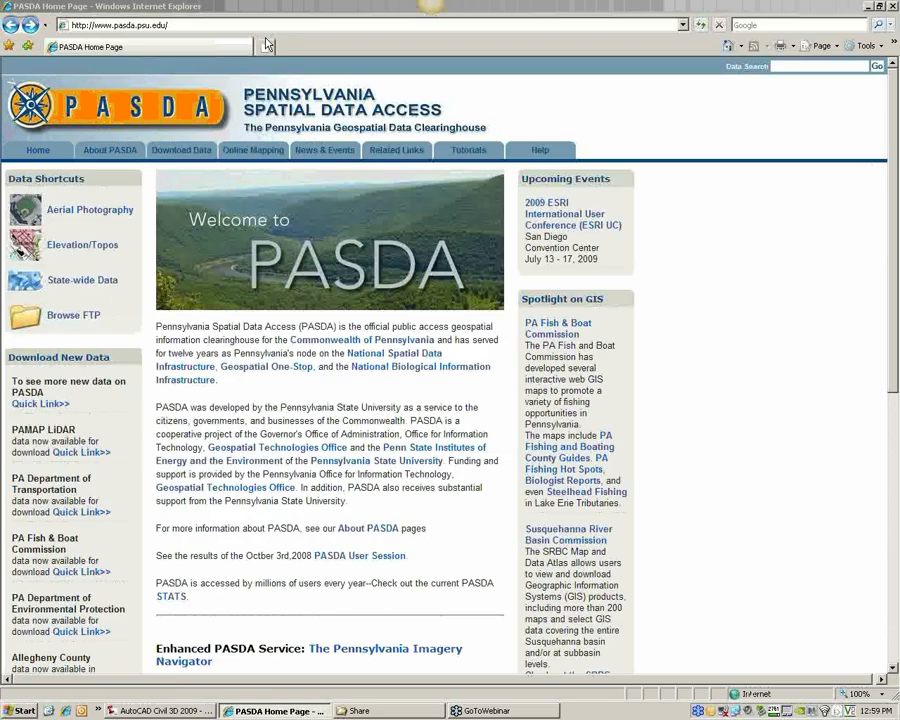
Open the soils directory on the PASDA FTP site and try to download dauphin_soils.zip
{"action": "left_click", "coordinate": [68, 318]}
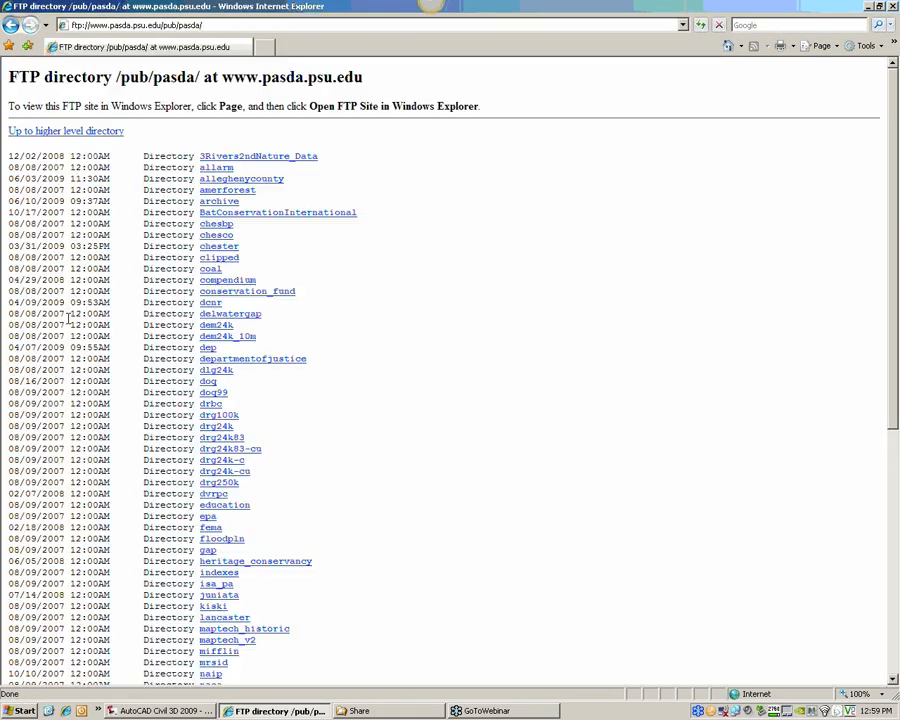
{"action": "scroll", "coordinate": [54, 230], "scroll_direction": "down", "scroll_amount": 5}
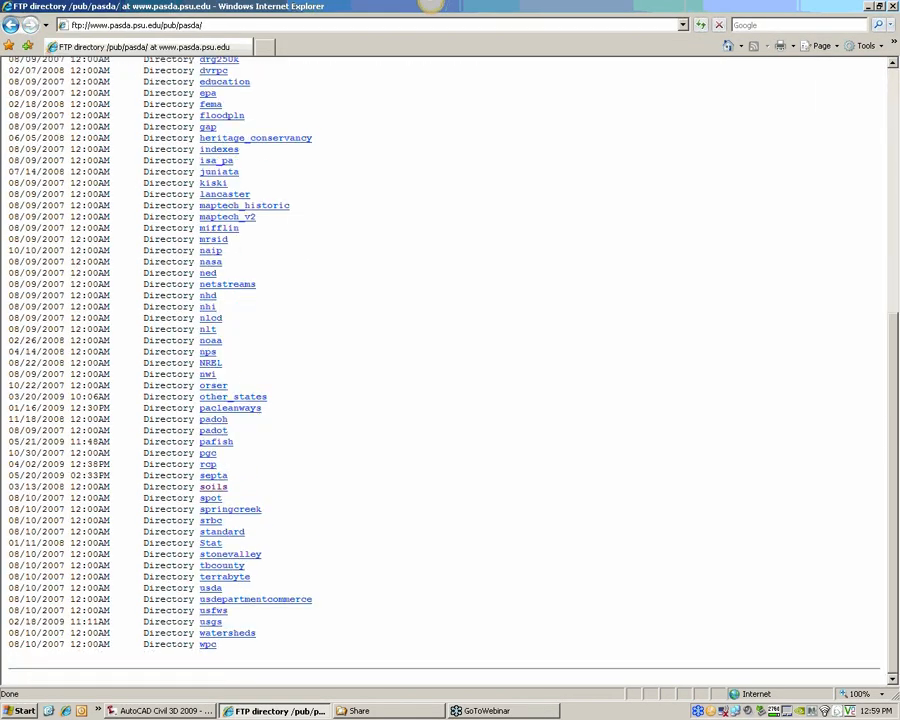
{"action": "left_click", "coordinate": [214, 487]}
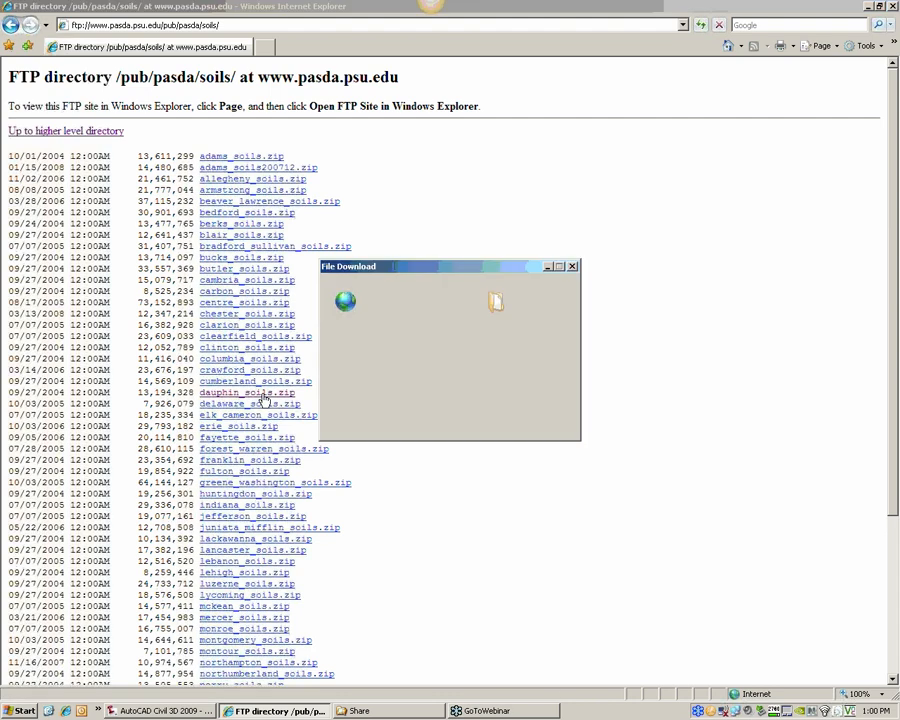
{"action": "left_click", "coordinate": [489, 359]}
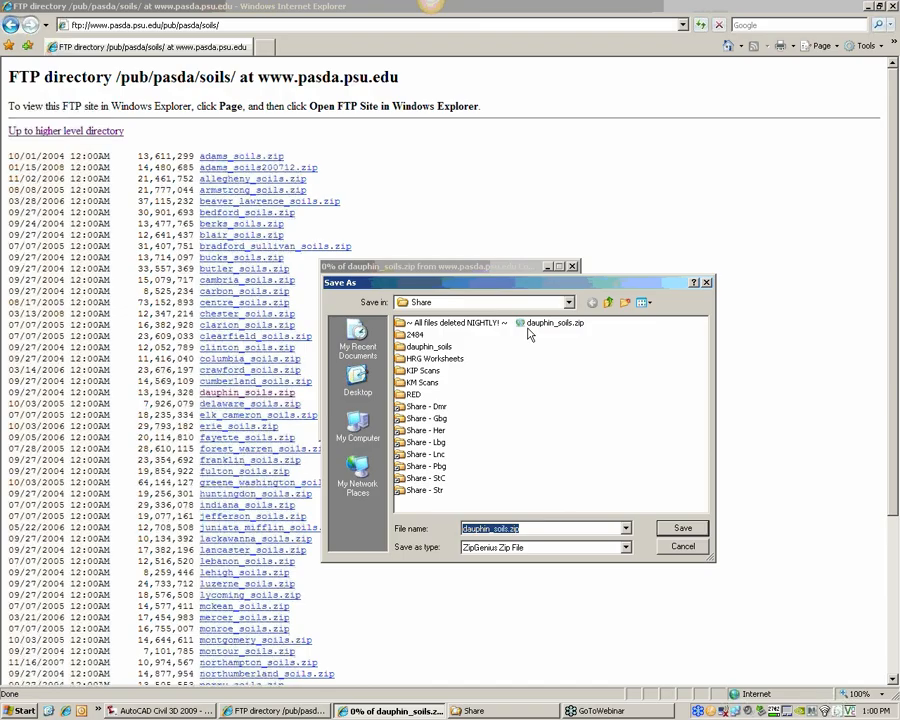
{"action": "left_click", "coordinate": [682, 546]}
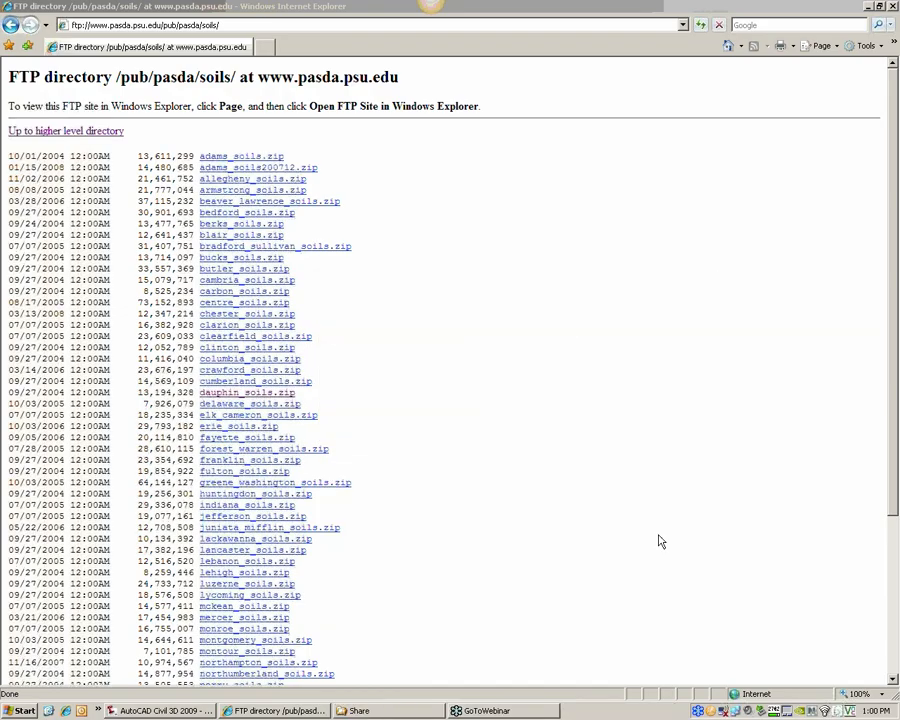
Switch to the Share folder window, open dauphin_soils\soil_pa043\spatial, and enlarge the window to examine the extracted soil files
{"action": "left_click", "coordinate": [358, 710]}
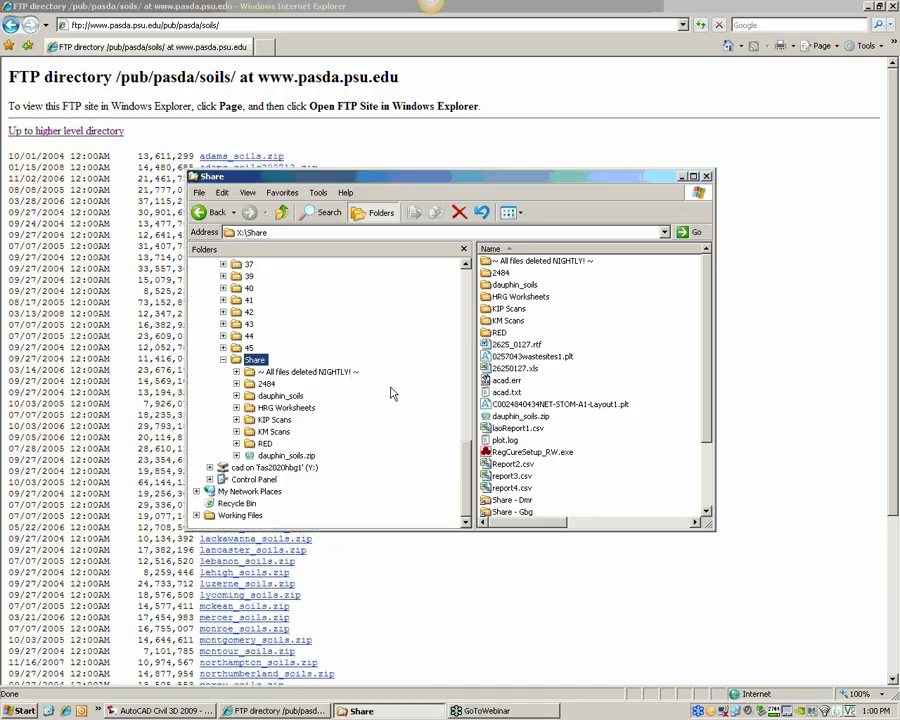
{"action": "left_click", "coordinate": [708, 458]}
{"action": "left_click", "coordinate": [708, 432]}
{"action": "double_click", "coordinate": [514, 285]}
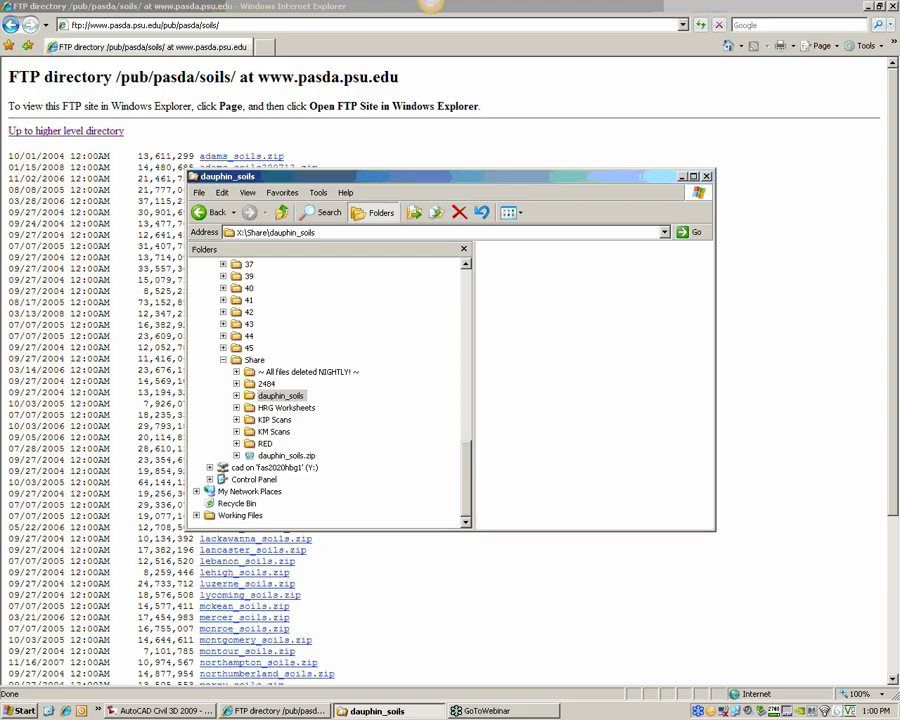
{"action": "double_click", "coordinate": [511, 262]}
{"action": "left_click", "coordinate": [507, 262]}
{"action": "double_click", "coordinate": [505, 262]}
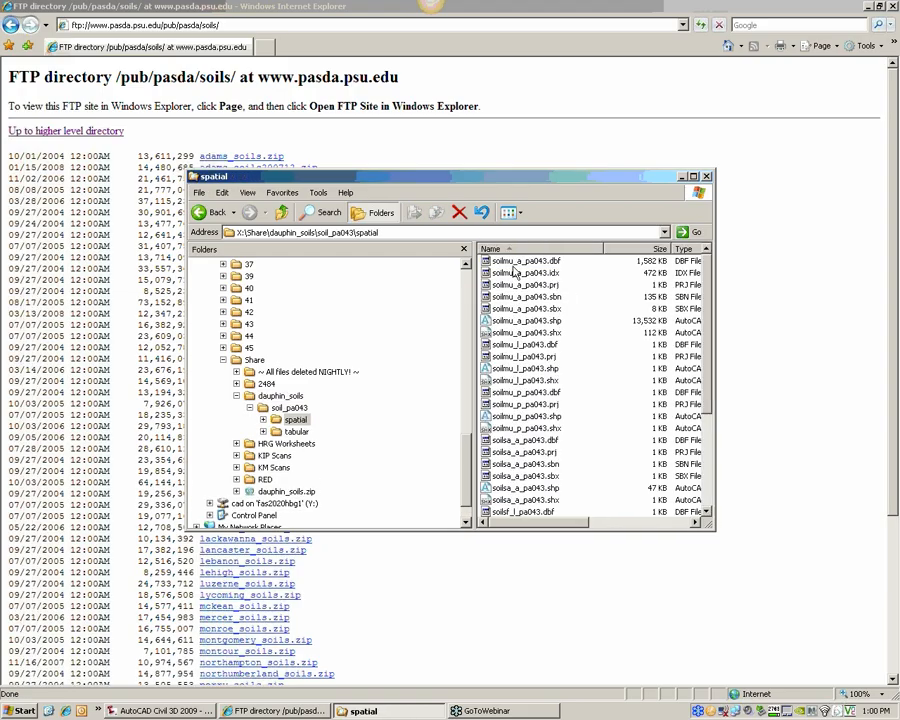
{"action": "left_click_drag", "start_coordinate": [711, 517], "coordinate": [777, 630]}
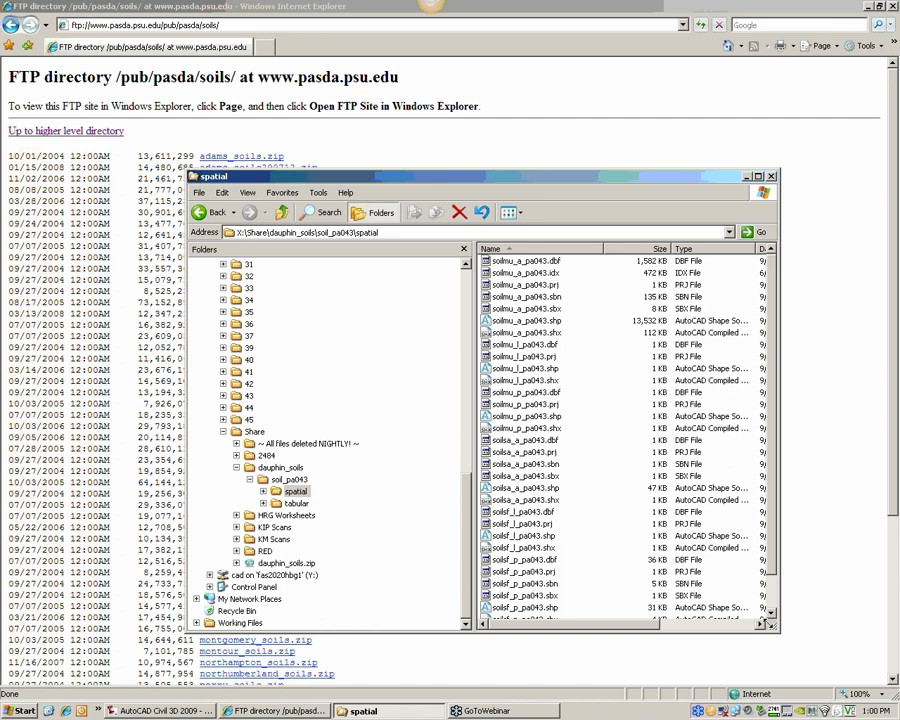
Switch to AutoCAD Civil 3D and turn the Map Task Pane on with the MAPWSPACE command
{"action": "left_click", "coordinate": [165, 710]}
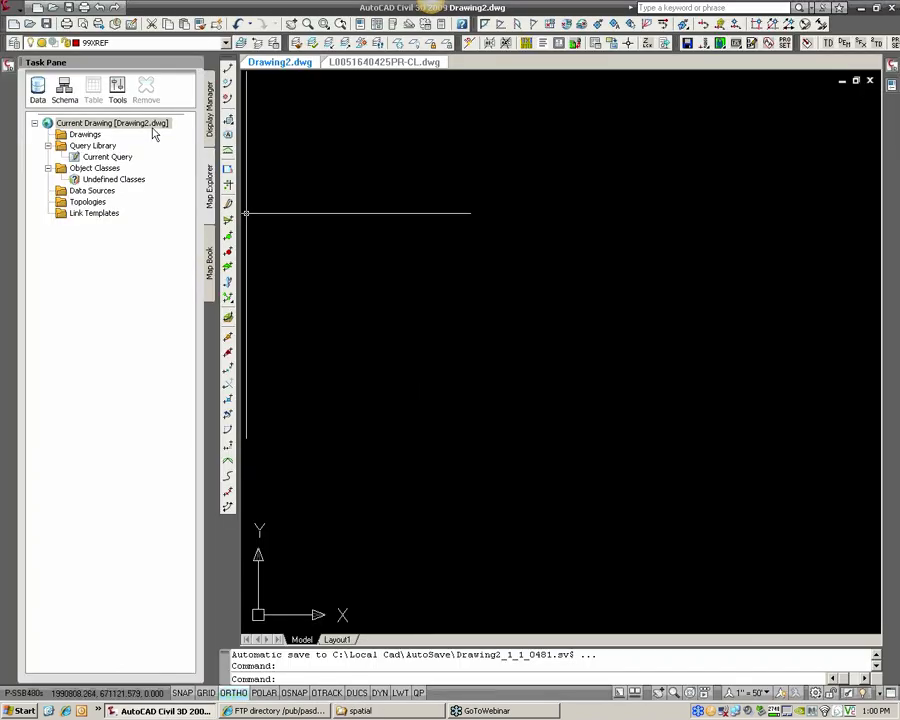
{"action": "type", "text": "map"}
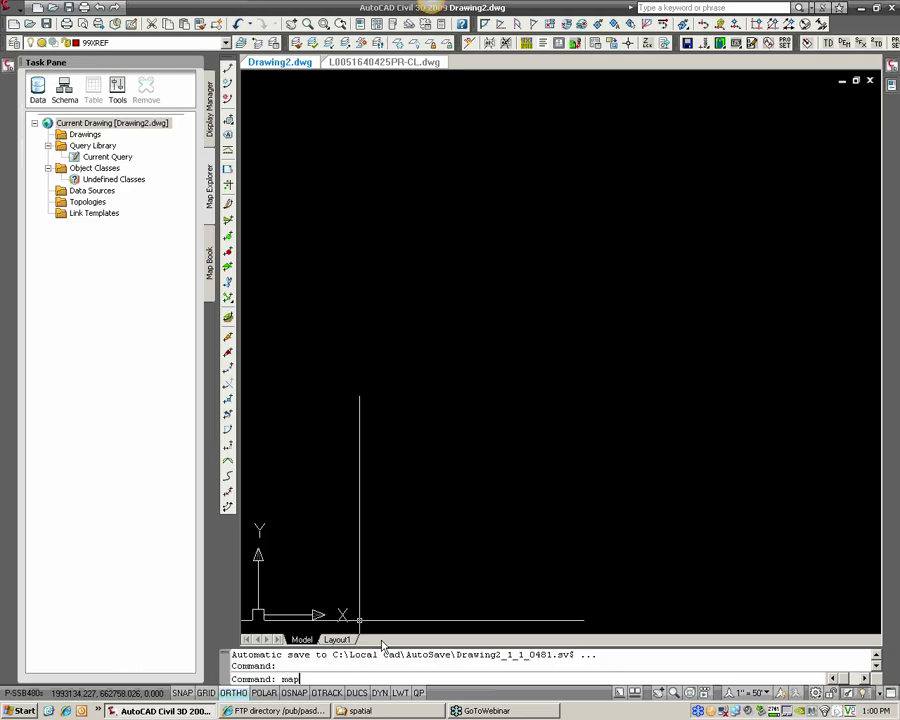
{"action": "type", "text": "wspace"}
{"action": "key", "text": "Return"}
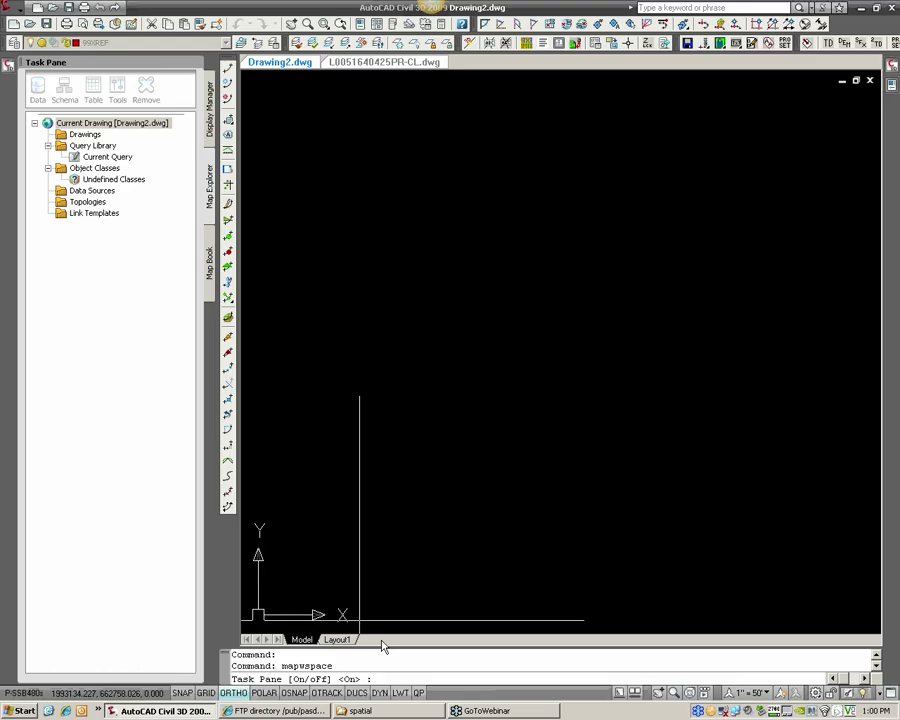
{"action": "type", "text": "on"}
{"action": "key", "text": "Return"}
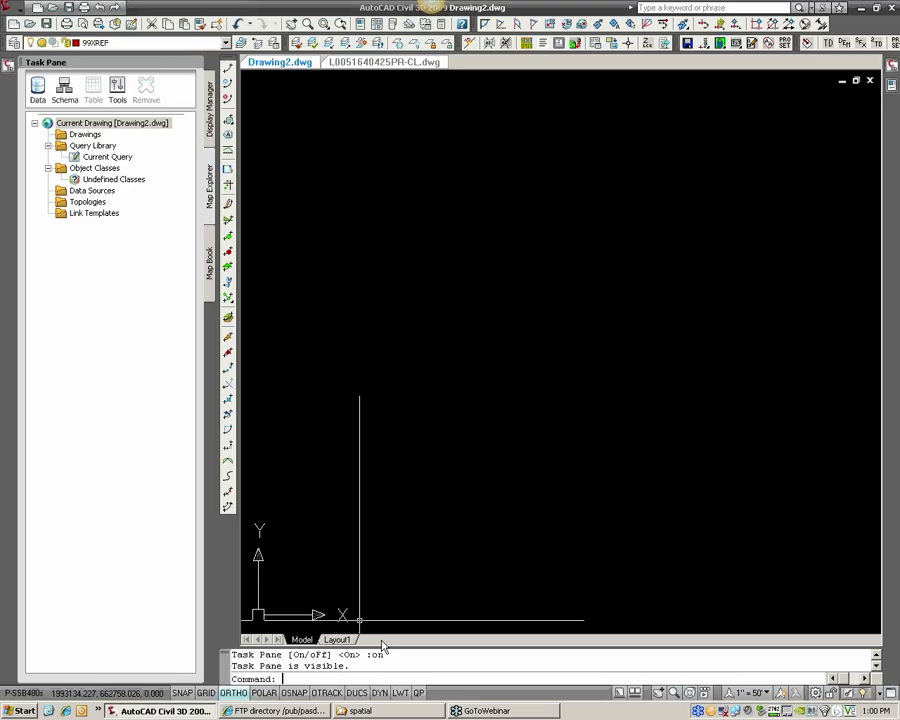
Open the global coordinate system selection for the current drawing and choose the USA, Pennsylvania category
{"action": "right_click", "coordinate": [92, 124]}
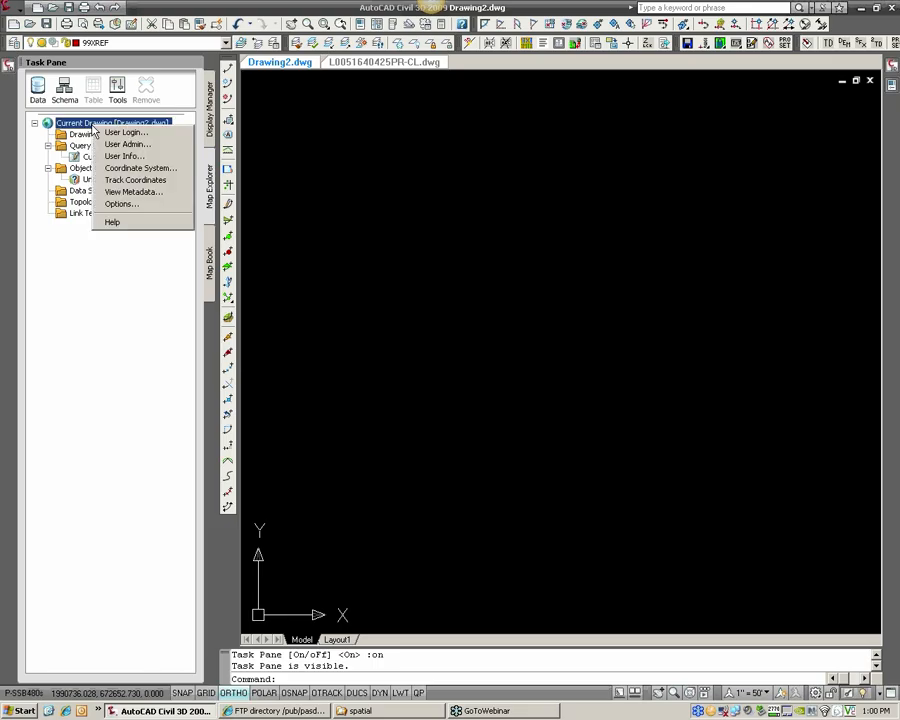
{"action": "left_click", "coordinate": [136, 170]}
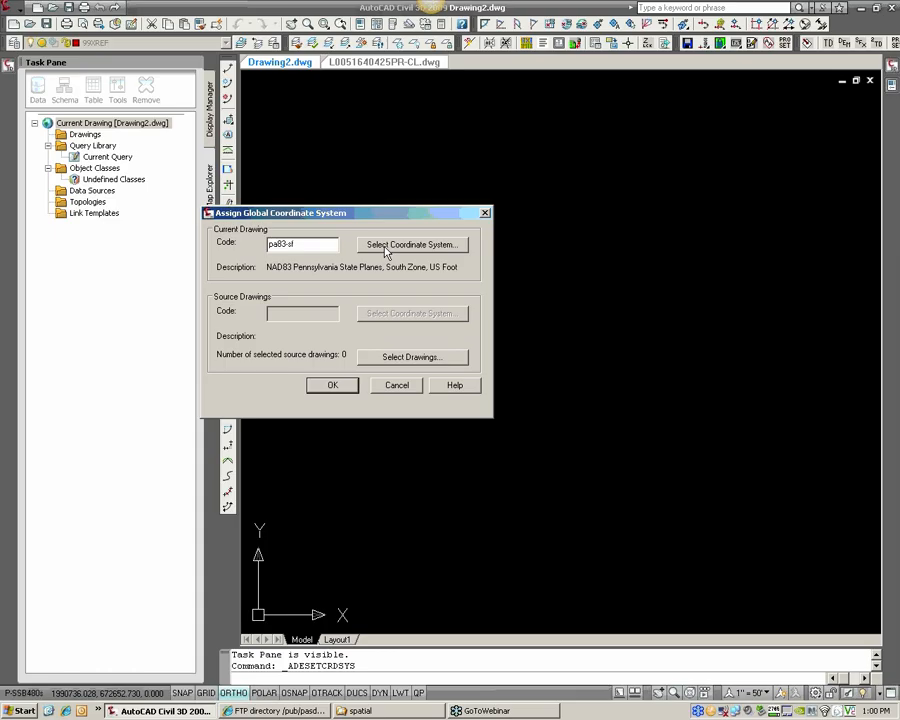
{"action": "left_click", "coordinate": [385, 249]}
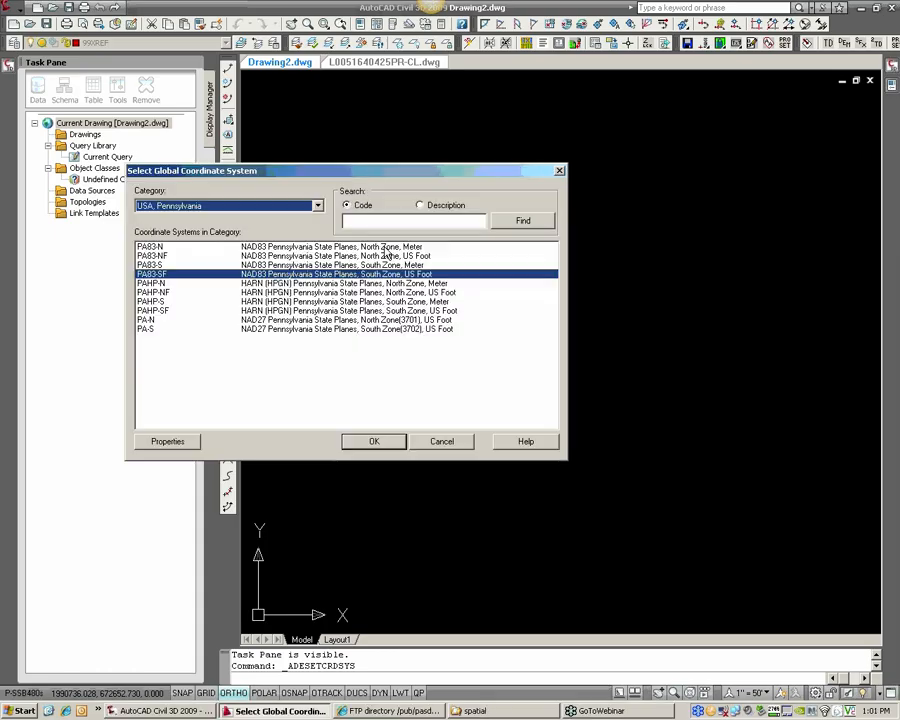
{"action": "left_click", "coordinate": [295, 210]}
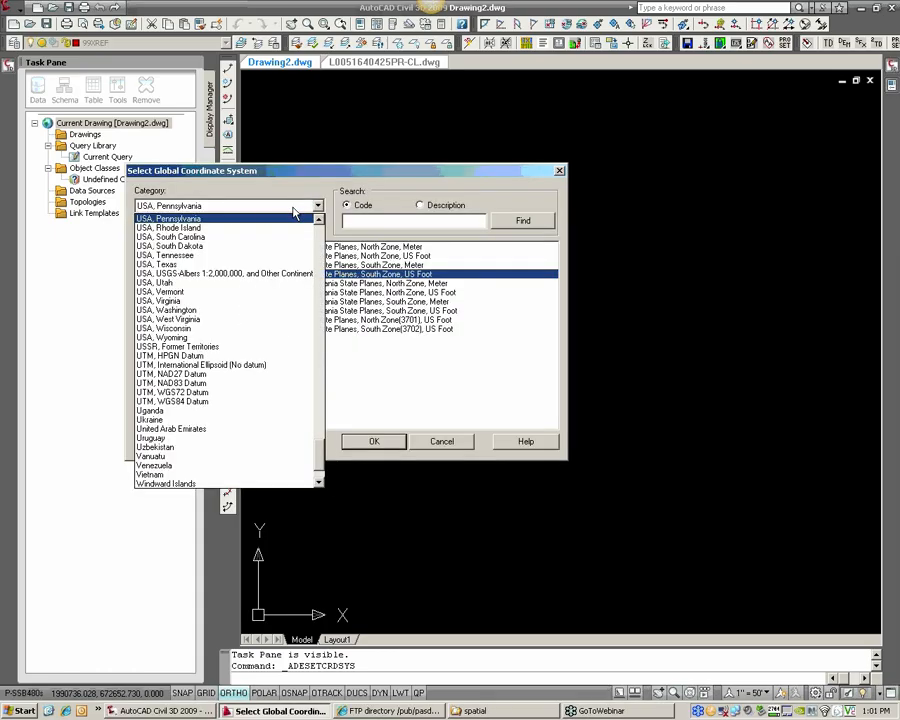
{"action": "left_click", "coordinate": [183, 219]}
{"action": "left_click", "coordinate": [319, 208]}
{"action": "left_click_drag", "start_coordinate": [319, 464], "coordinate": [318, 432]}
{"action": "left_click", "coordinate": [172, 374]}
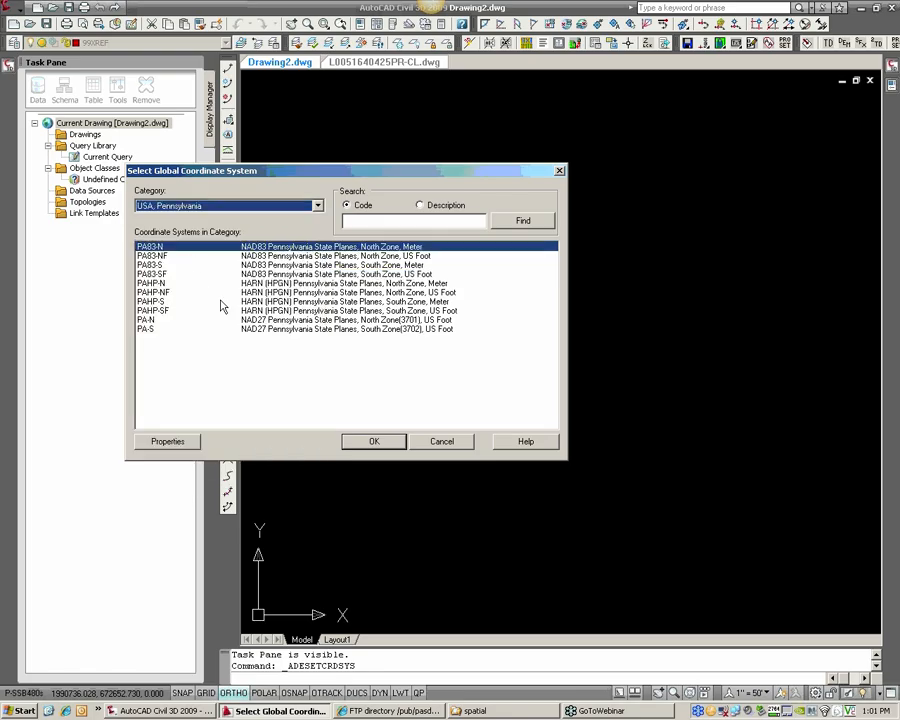
Assign PA83-SF (NAD83 Pennsylvania State Planes, South Zone, US Foot) as the current drawing's coordinate system
{"action": "left_click", "coordinate": [166, 256]}
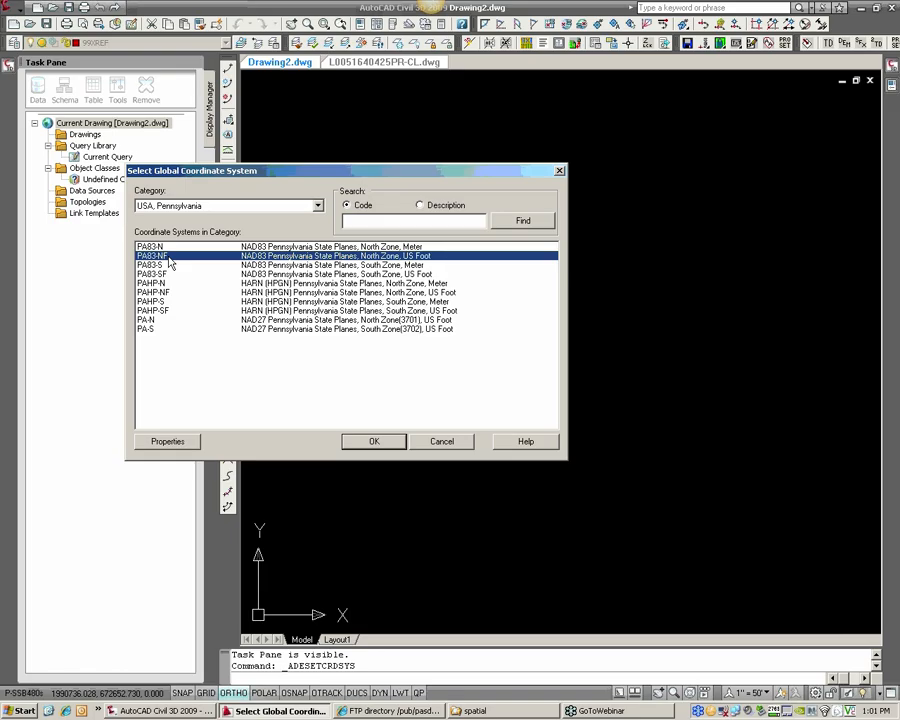
{"action": "key", "text": "Down"}
{"action": "key", "text": "Down"}
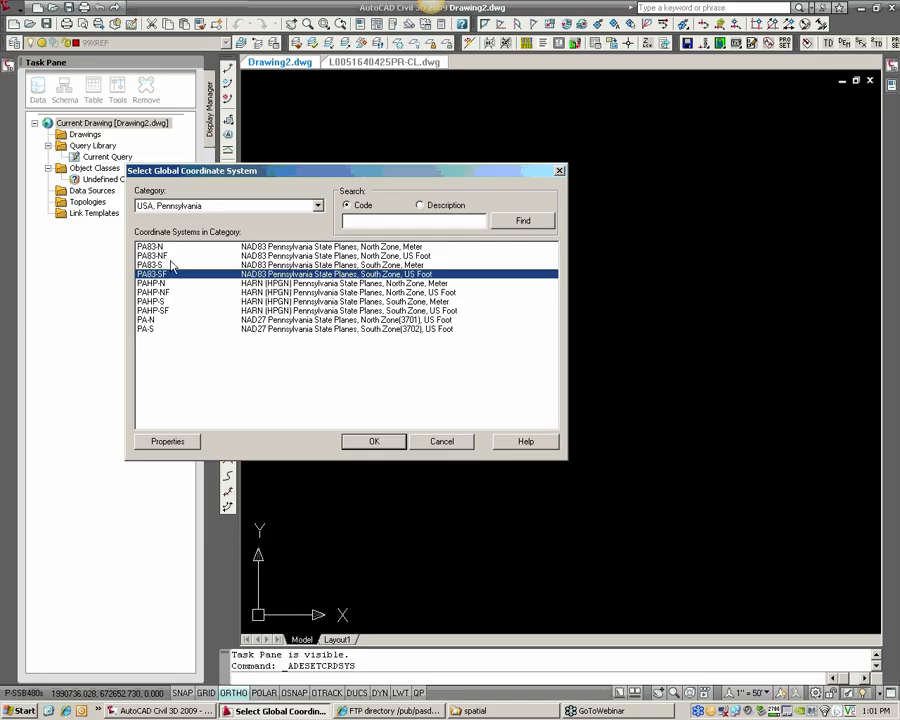
{"action": "left_click", "coordinate": [389, 439]}
{"action": "left_click", "coordinate": [333, 386]}
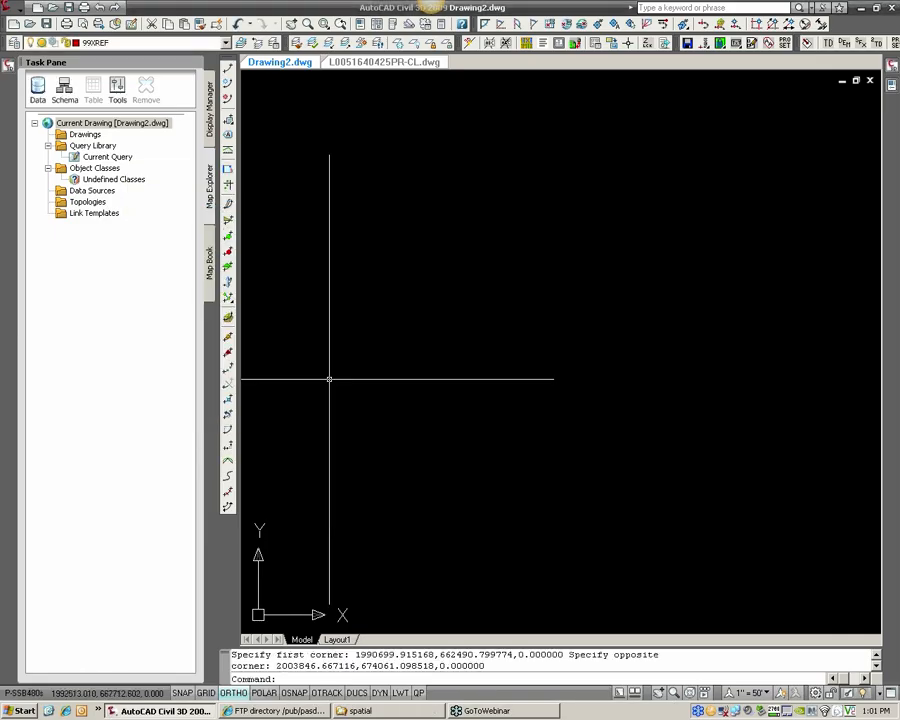
Start a Map import and select the ESRI shapefile soilmu_a_pa043.shp from the dauphin_soils\soil_pa043\spatial folder
{"action": "left_click", "coordinate": [19, 12]}
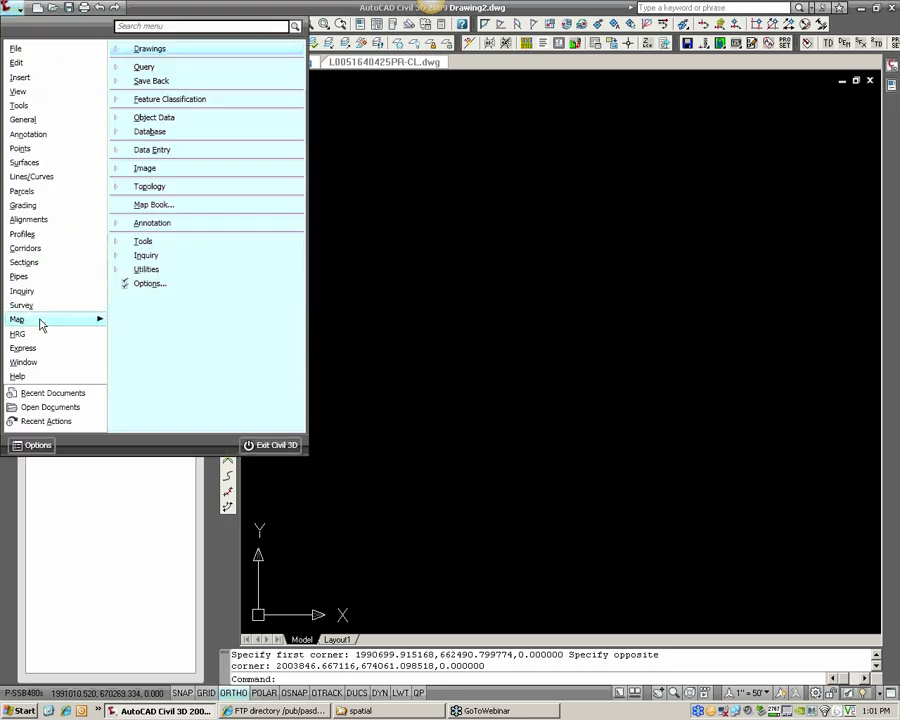
{"action": "left_click", "coordinate": [128, 242]}
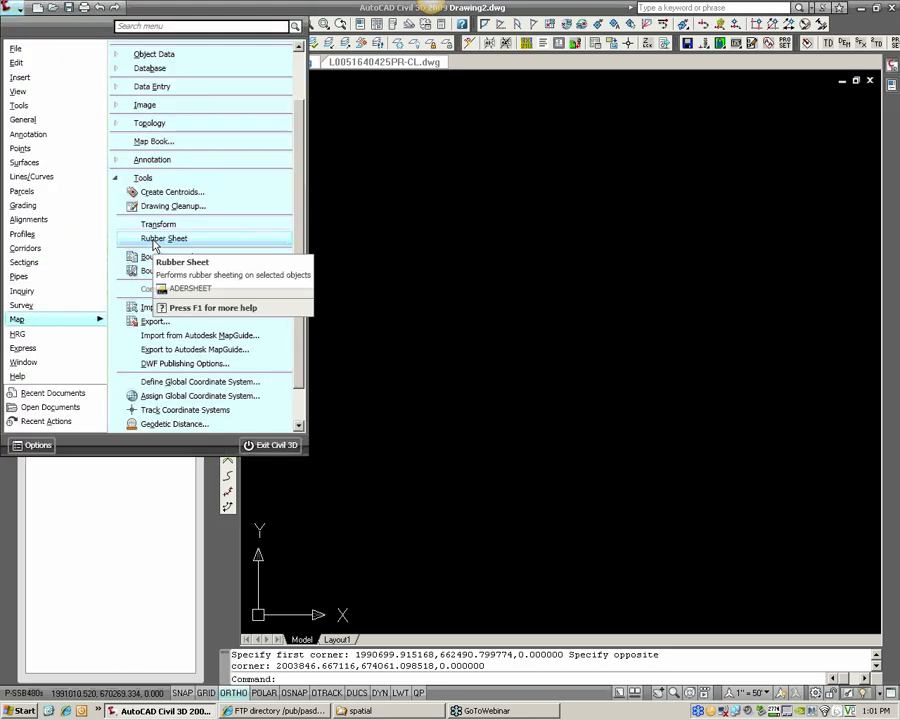
{"action": "left_click", "coordinate": [160, 308]}
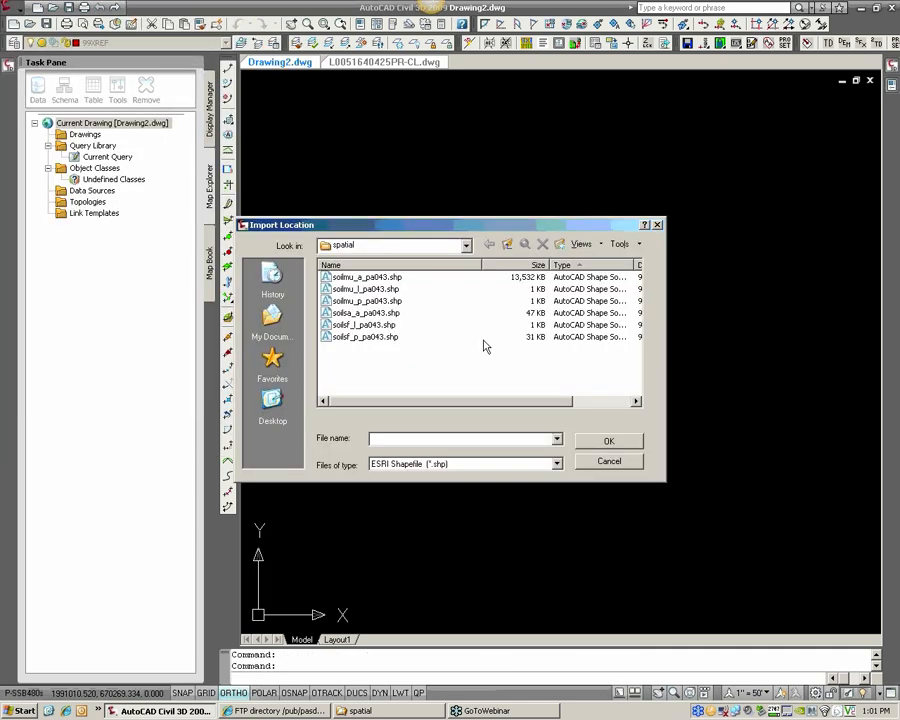
{"action": "left_click", "coordinate": [412, 247]}
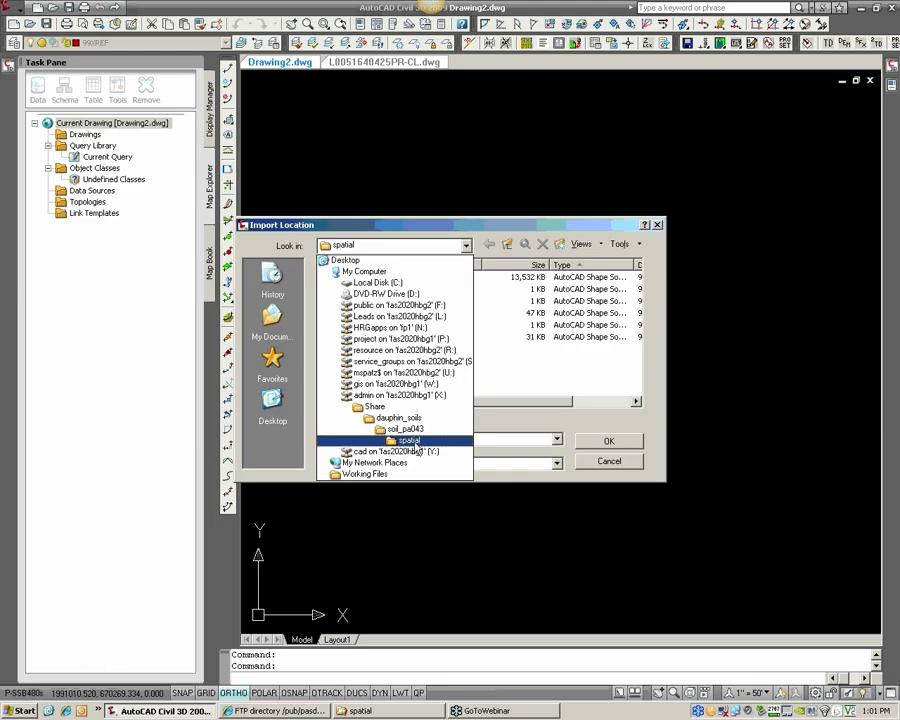
{"action": "left_click", "coordinate": [410, 441]}
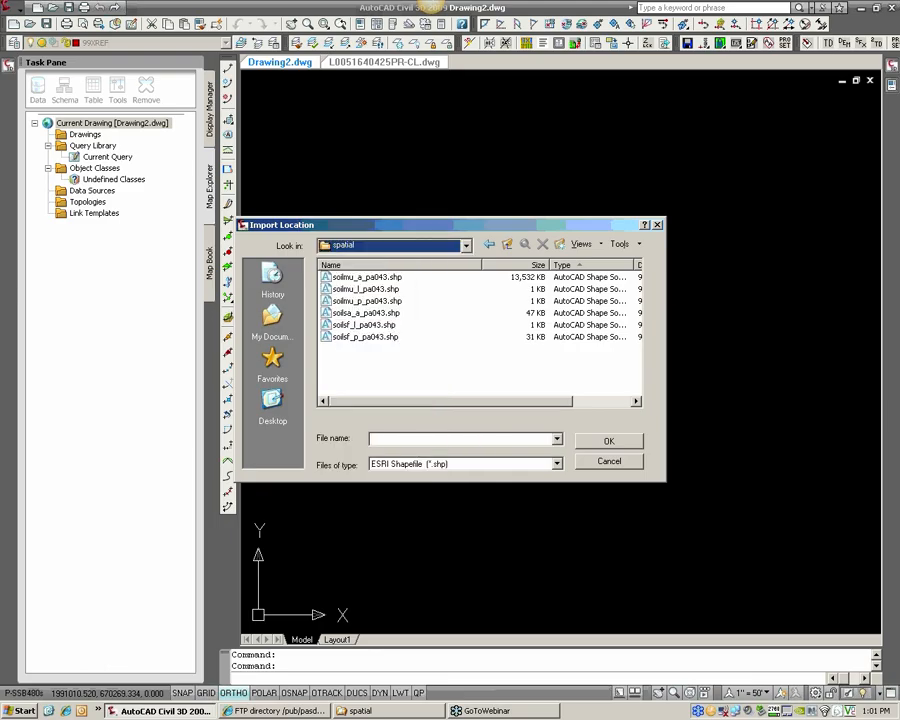
{"action": "left_click_drag", "start_coordinate": [418, 371], "coordinate": [372, 290]}
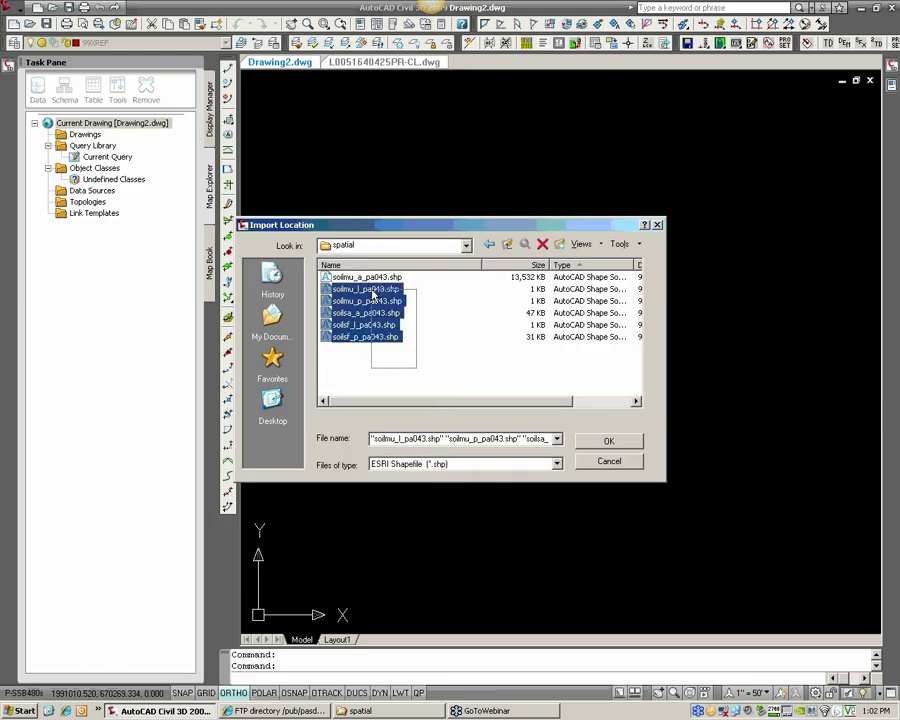
{"action": "left_click", "coordinate": [458, 359]}
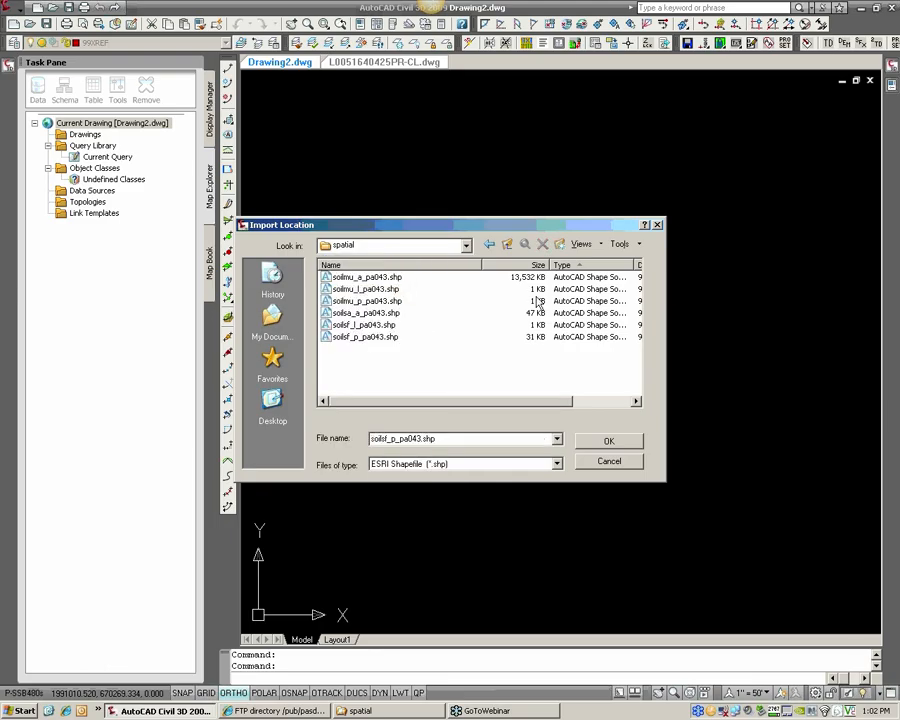
{"action": "left_click", "coordinate": [388, 275]}
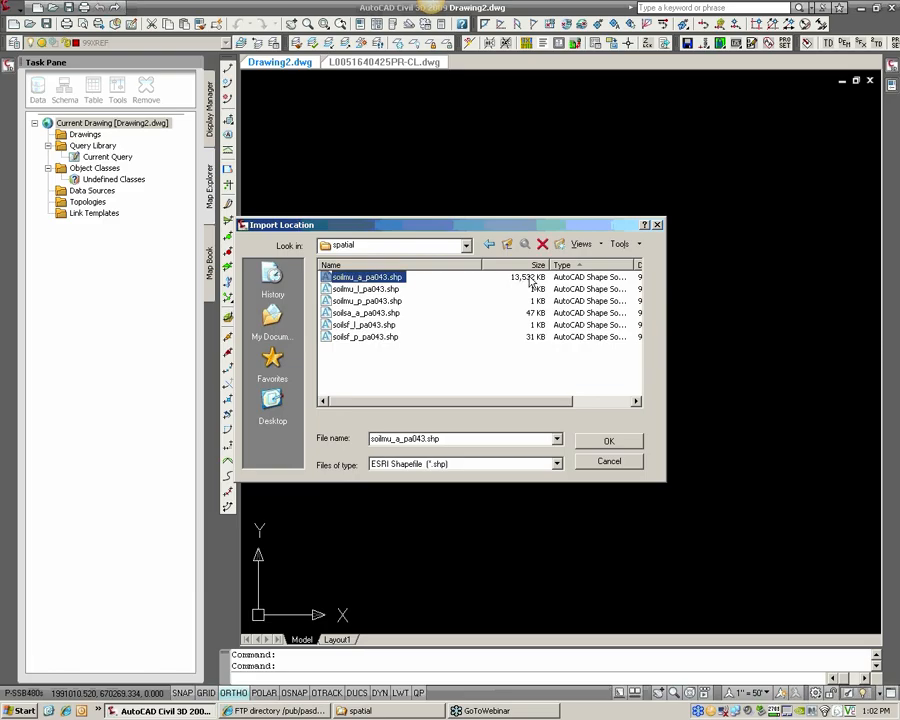
{"action": "left_click", "coordinate": [619, 443]}
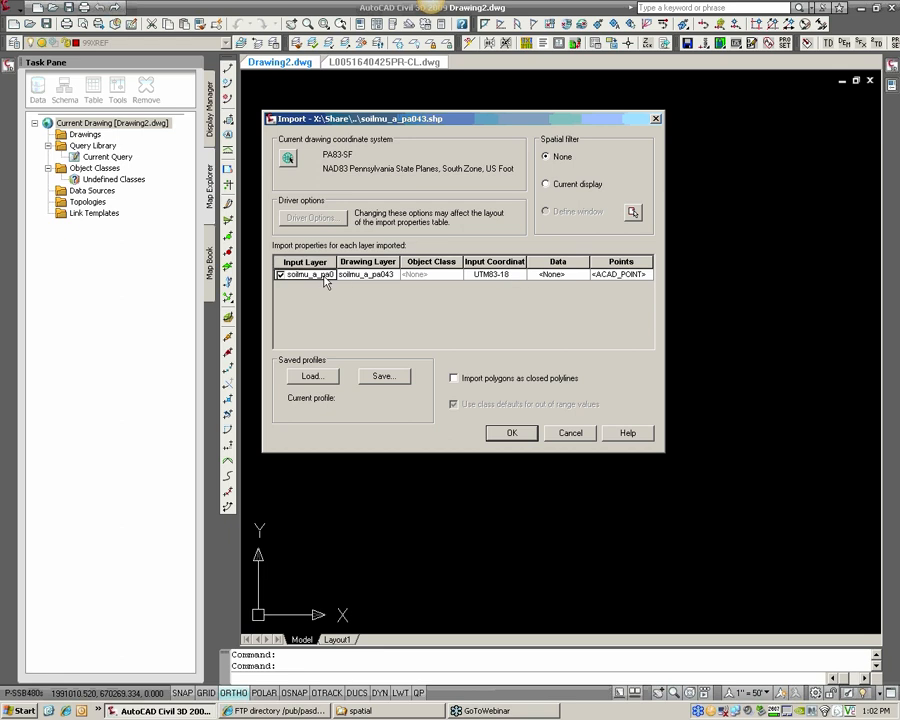
Set the drawing layer for the imported soilmu_a_pa043 input layer to 30SOILS
{"action": "left_click", "coordinate": [358, 274]}
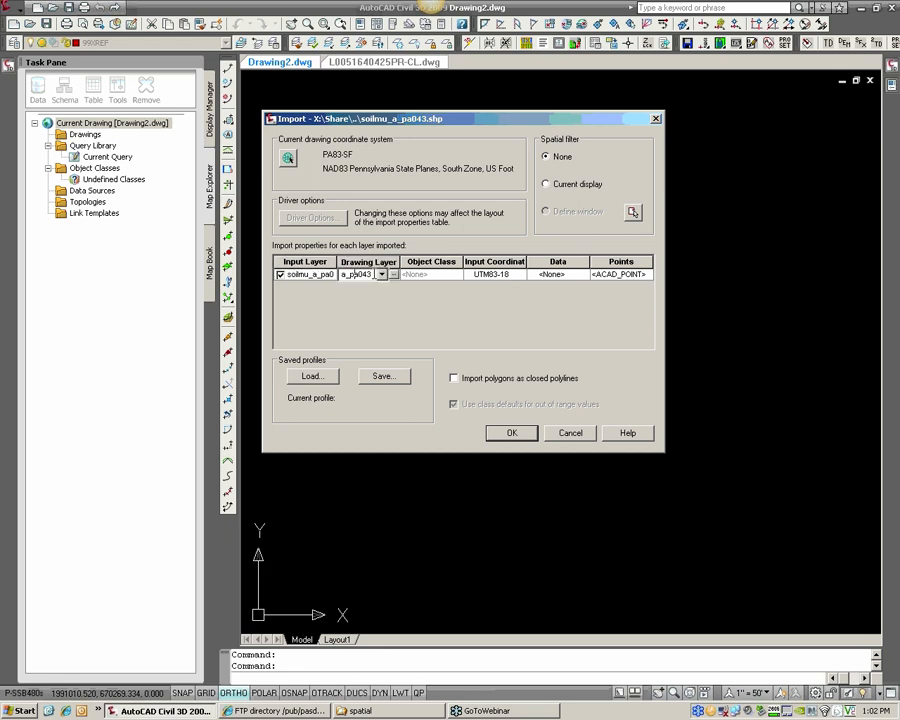
{"action": "double_click", "coordinate": [355, 274]}
{"action": "type", "text": "30s"}
{"action": "key", "text": "BackSpace"}
{"action": "type", "text": "SOILS"}
{"action": "key", "text": "Tab"}
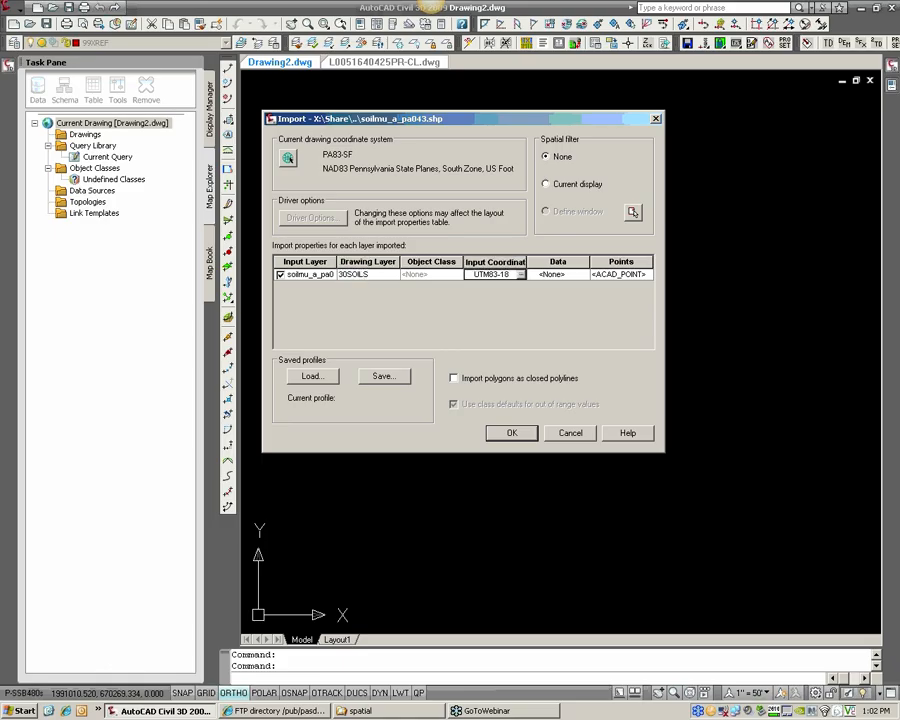
Set the soilmu_a_pa043 layer's attribute data to create object data in a table named SOILS_DATA
{"action": "left_click", "coordinate": [562, 276]}
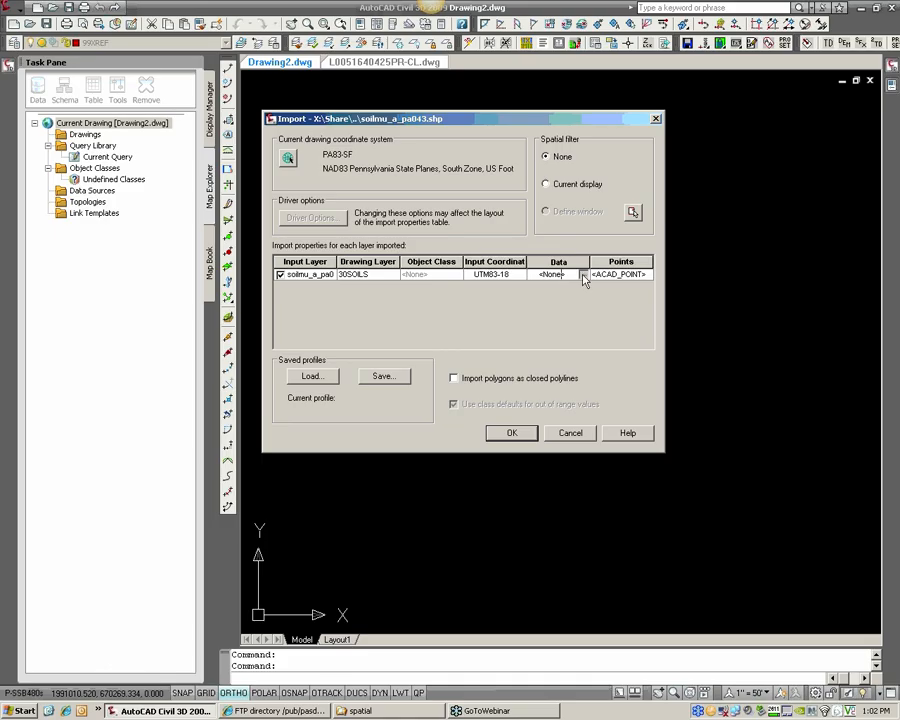
{"action": "left_click", "coordinate": [583, 276]}
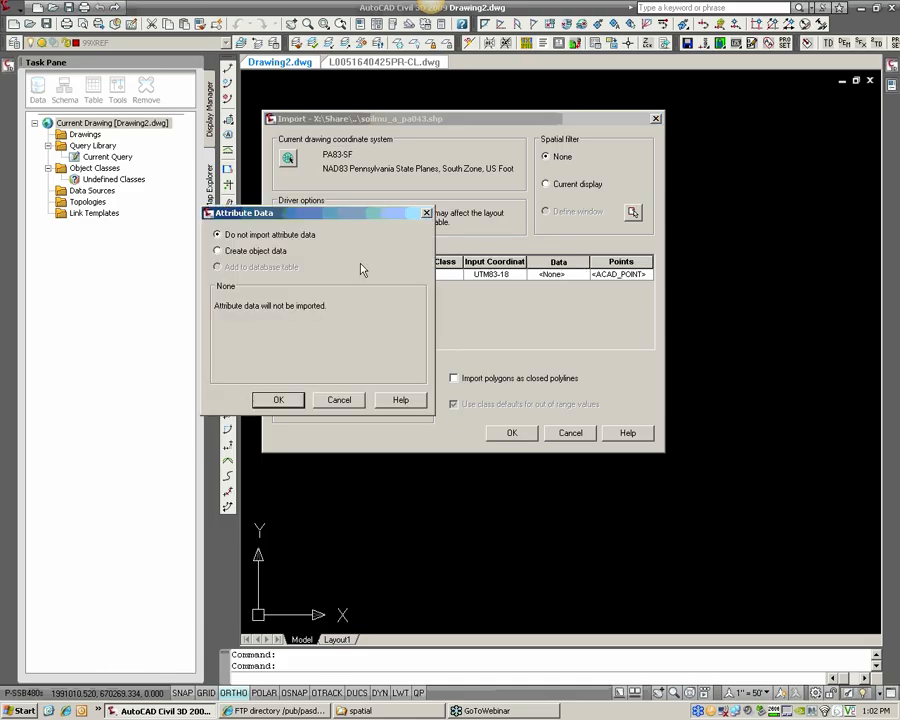
{"action": "left_click", "coordinate": [275, 255]}
{"action": "left_click", "coordinate": [275, 253]}
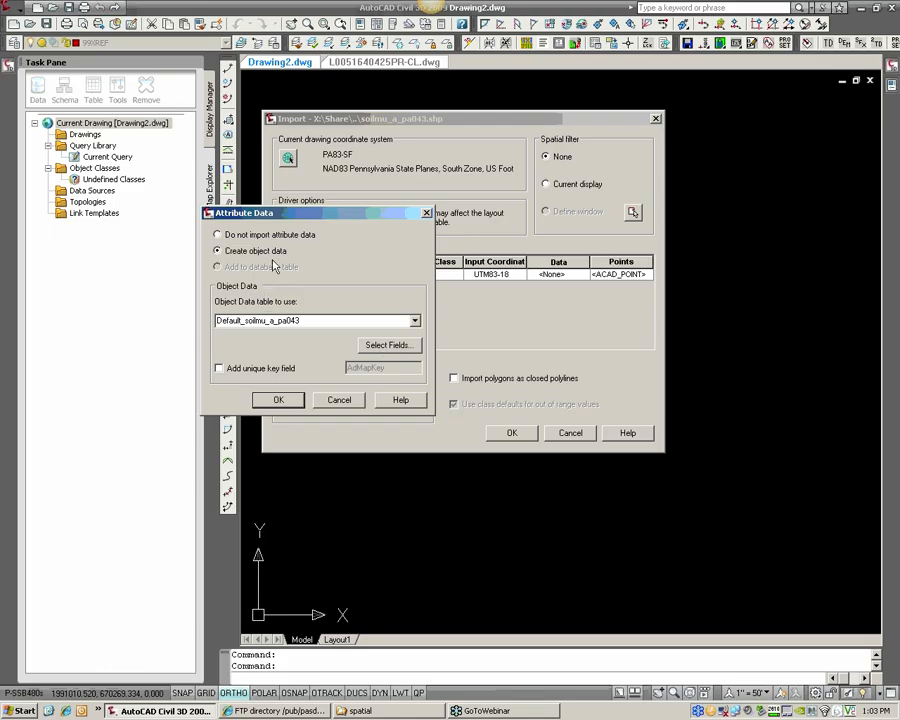
{"action": "double_click", "coordinate": [293, 320]}
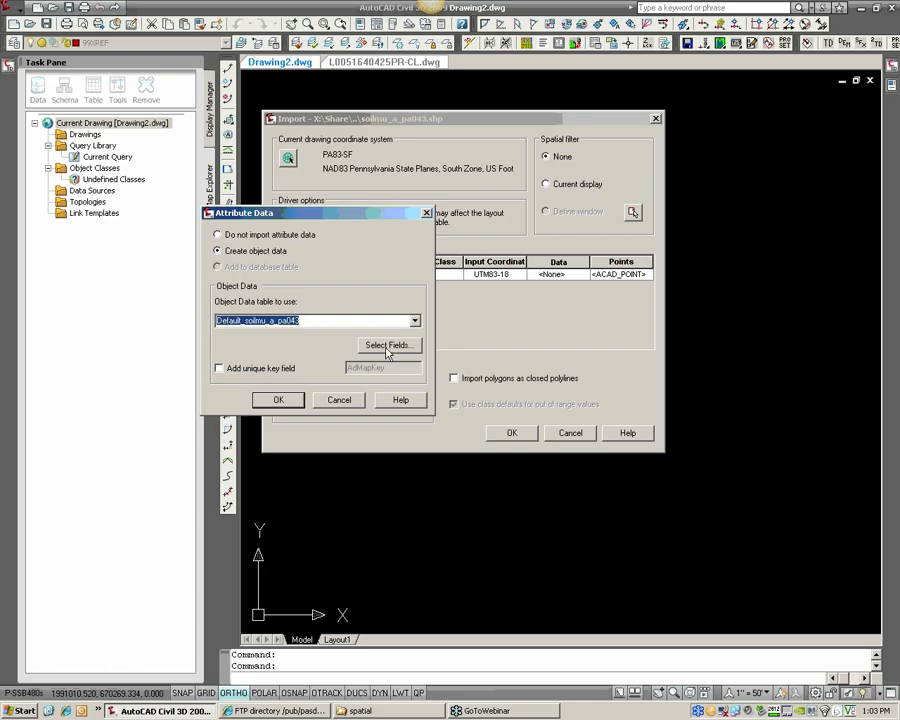
{"action": "type", "text": "SOILS "}
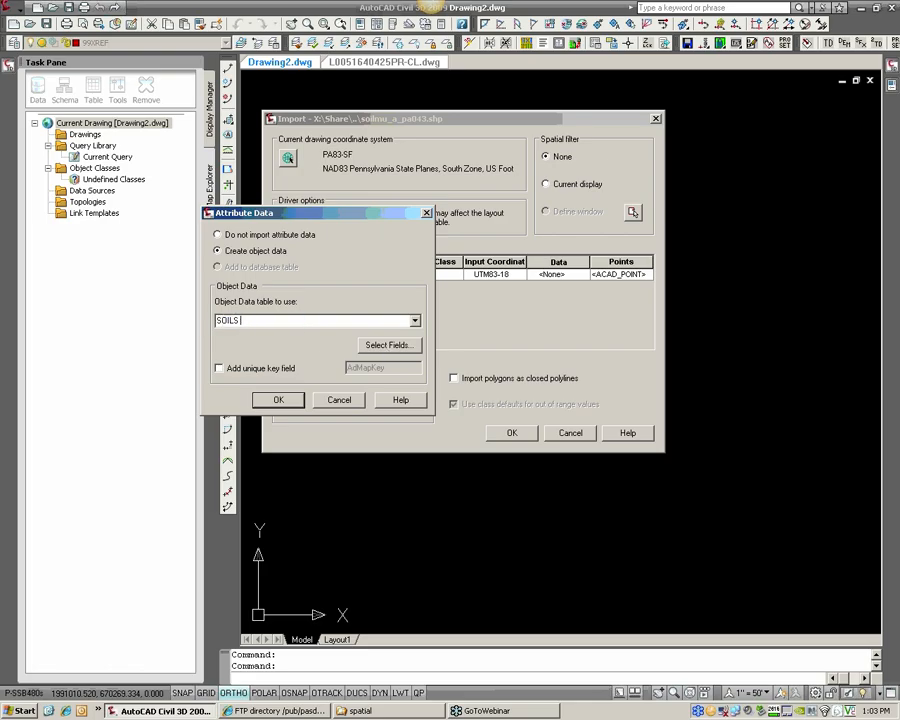
{"action": "type", "text": "DATA"}
{"action": "key", "text": "BackSpace"}
{"action": "type", "text": "_"}
Map only the musym field into the SOILS_DATA table, excluding all other input fields, and accept the attribute data settings
{"action": "left_click", "coordinate": [388, 345]}
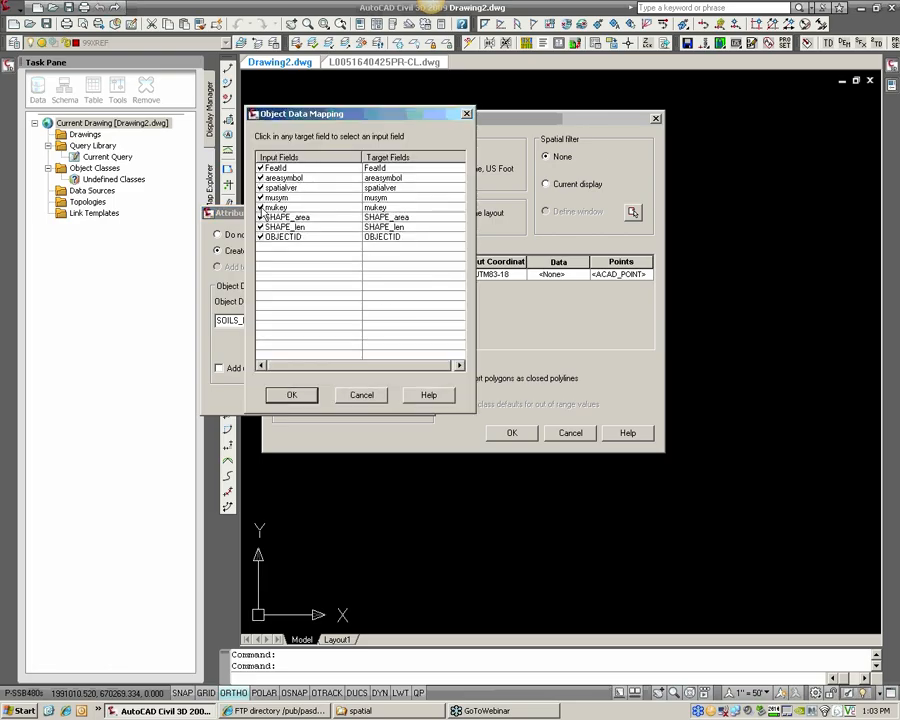
{"action": "left_click", "coordinate": [261, 207]}
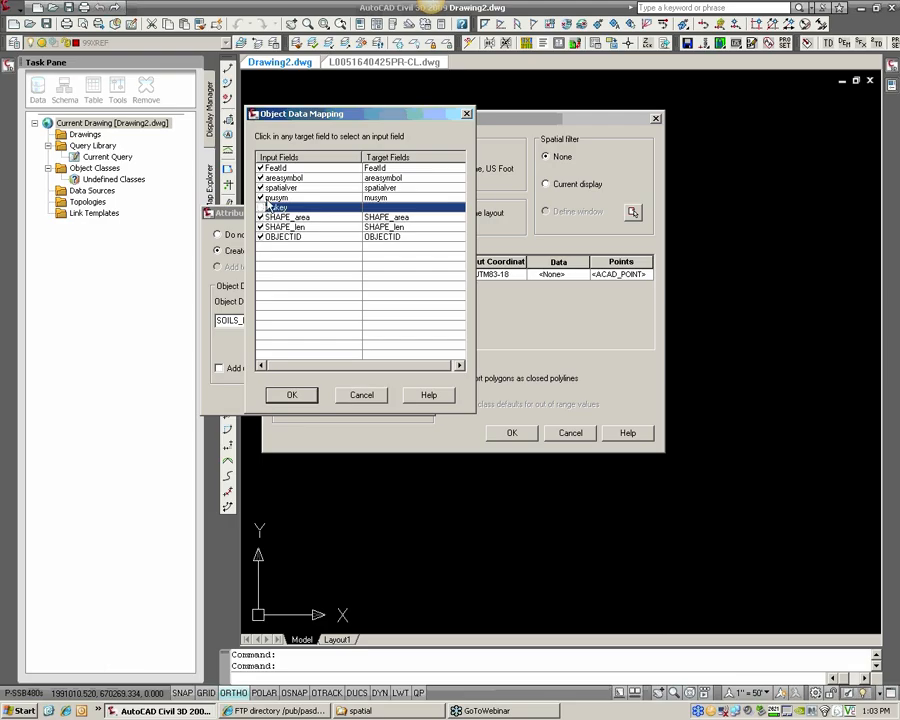
{"action": "left_click", "coordinate": [261, 187]}
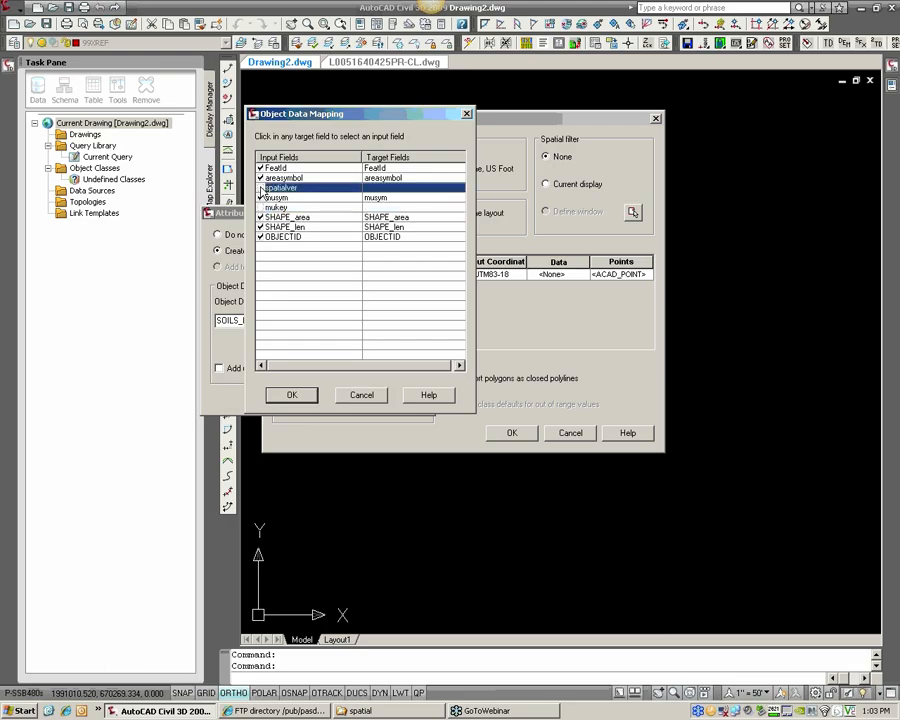
{"action": "left_click", "coordinate": [261, 177]}
{"action": "left_click", "coordinate": [261, 168]}
{"action": "left_click", "coordinate": [261, 217]}
{"action": "left_click", "coordinate": [261, 227]}
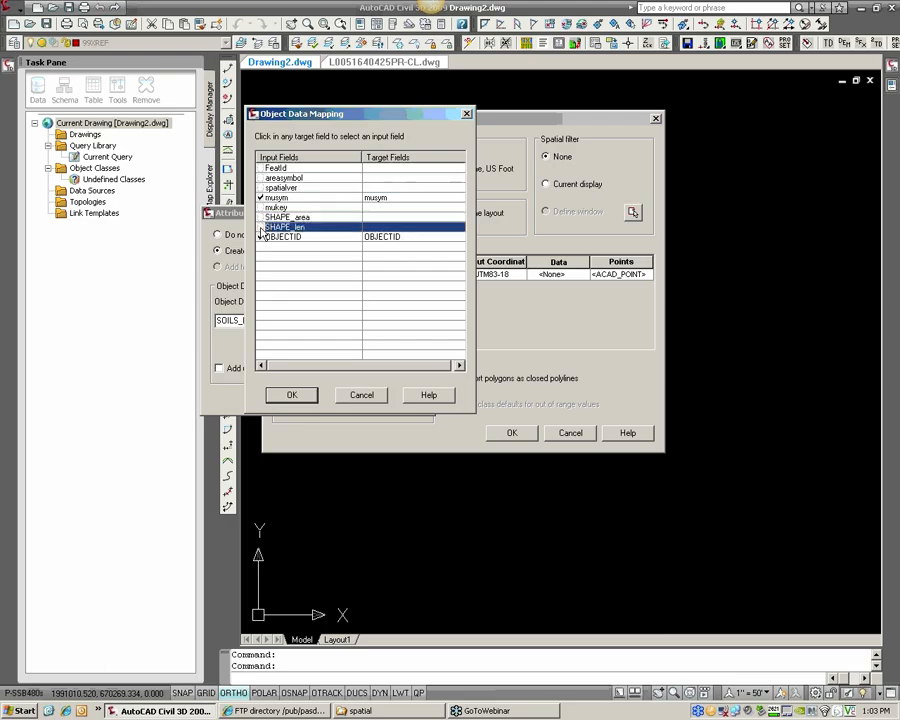
{"action": "left_click", "coordinate": [261, 237]}
{"action": "left_click", "coordinate": [278, 198]}
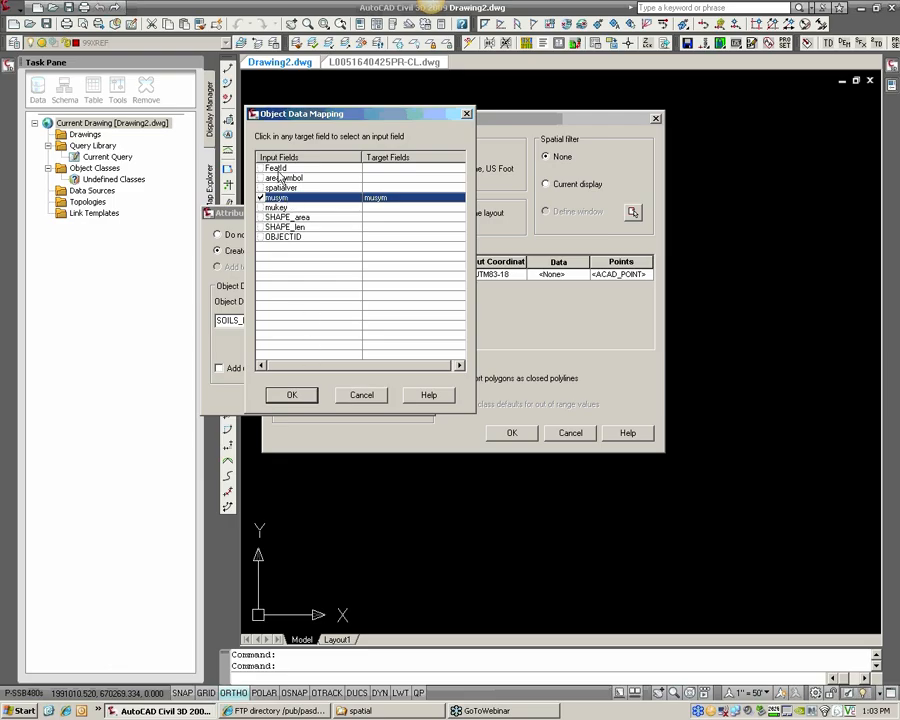
{"action": "left_click", "coordinate": [293, 396]}
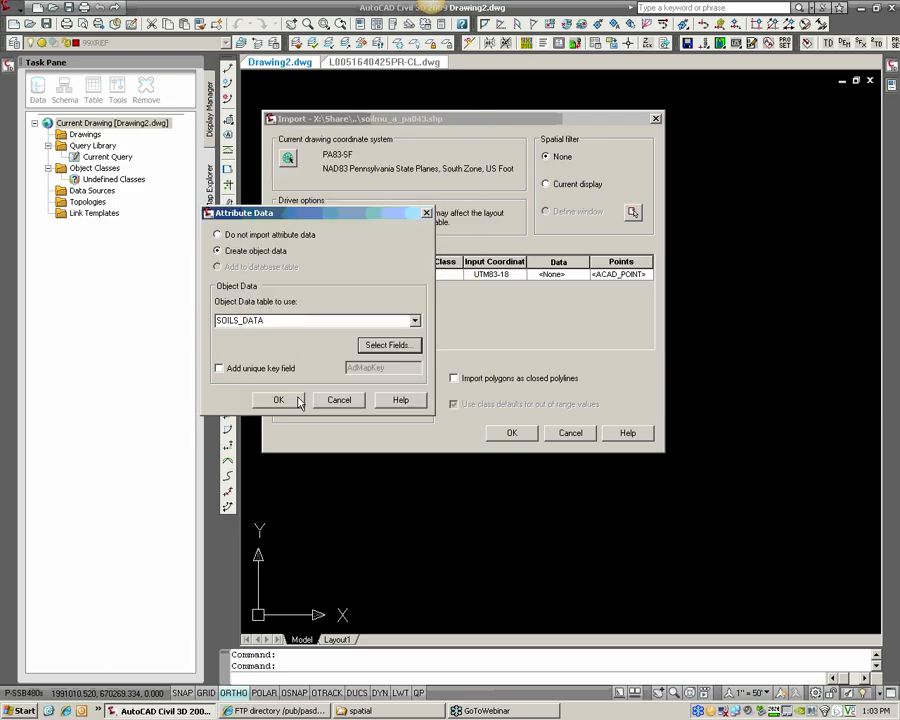
{"action": "left_click", "coordinate": [297, 401]}
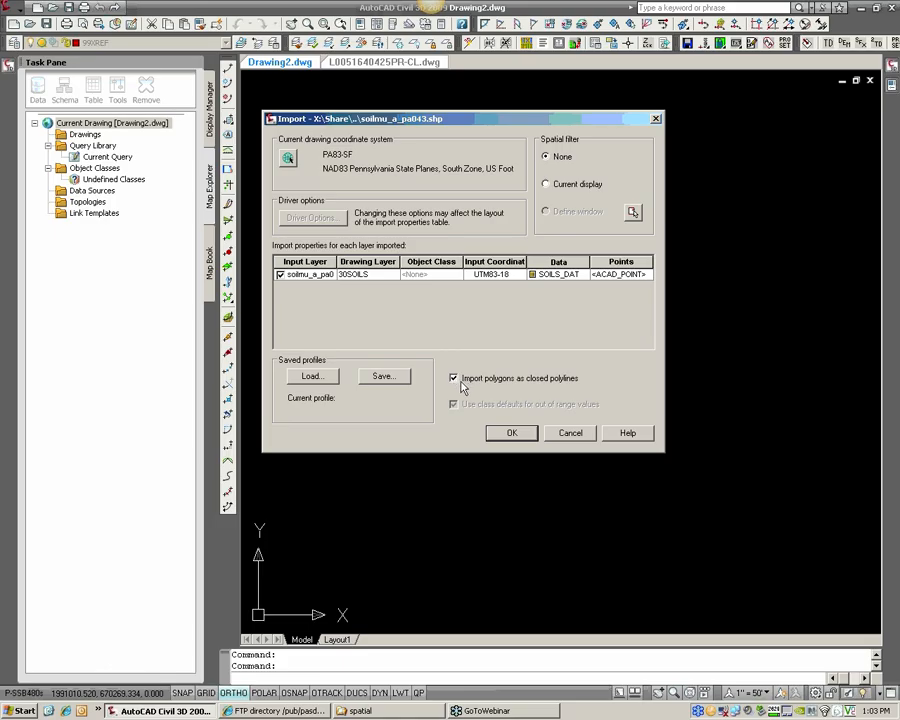
Import the soils shapefile with polygons as closed polylines and show the drawing's full extents
{"action": "left_click", "coordinate": [518, 436]}
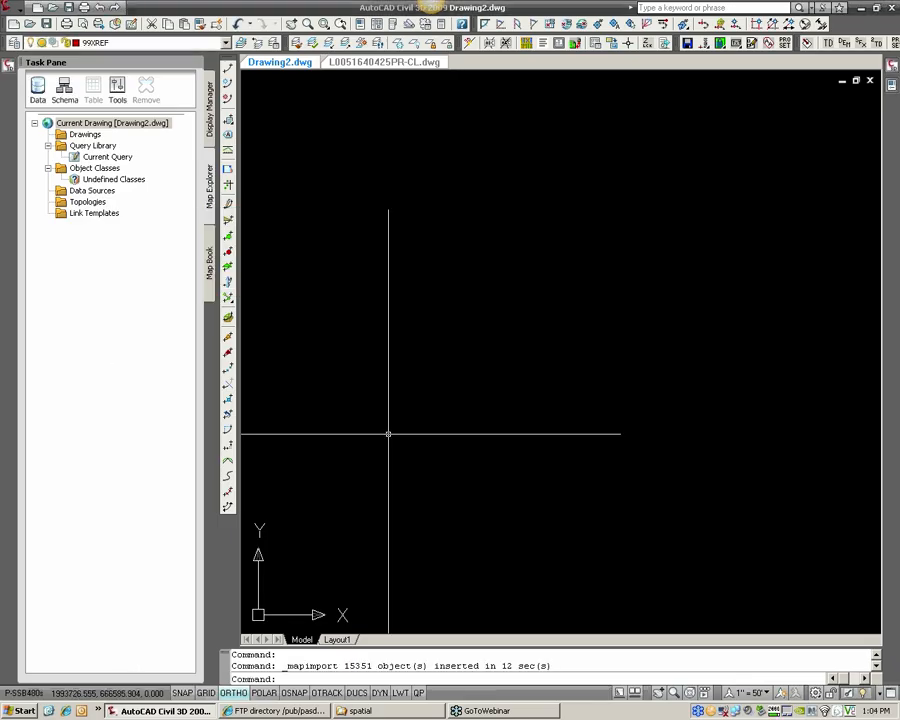
{"action": "type", "text": "z"}
{"action": "key", "text": "Return"}
{"action": "type", "text": "e"}
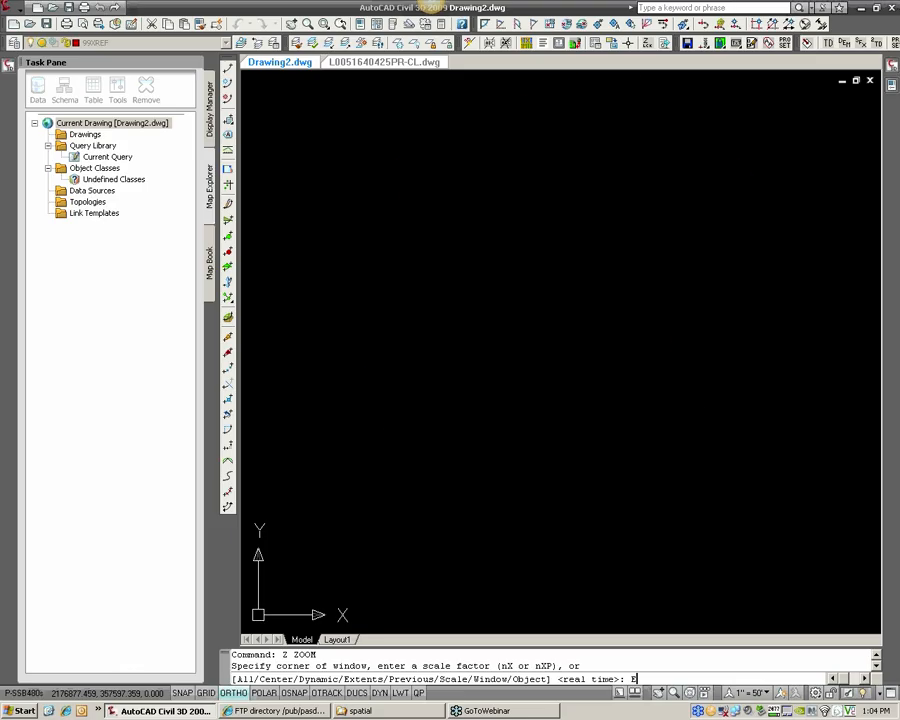
{"action": "key", "text": "Return"}
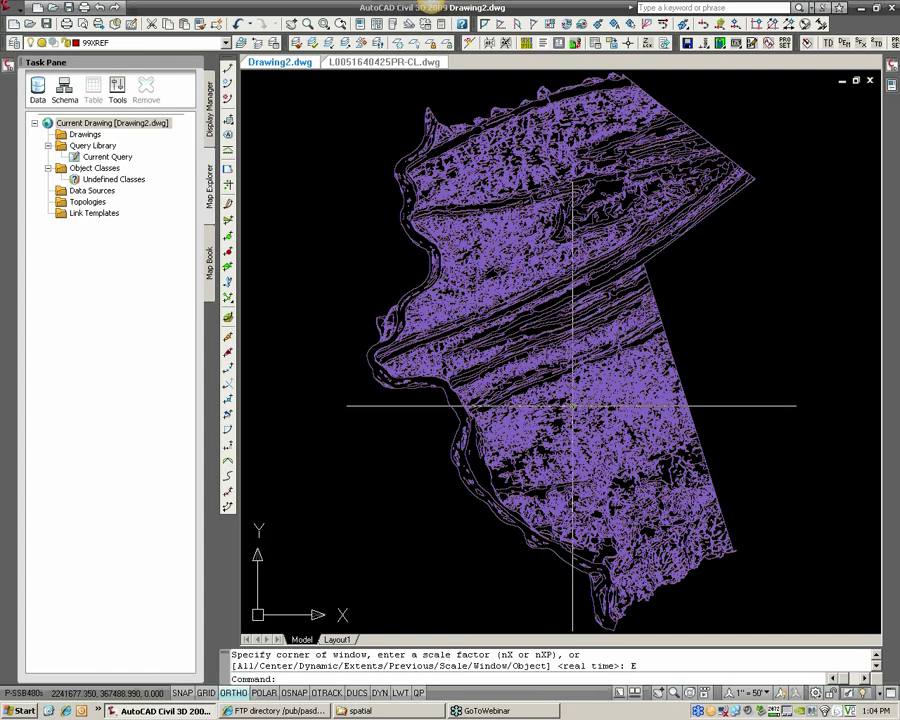
Examine the imported soils linework up close, selecting individual polygons to check their boundaries
{"action": "scroll", "coordinate": [572, 406], "scroll_direction": "up", "scroll_amount": 2}
{"action": "scroll", "coordinate": [570, 512], "scroll_direction": "up", "scroll_amount": 2}
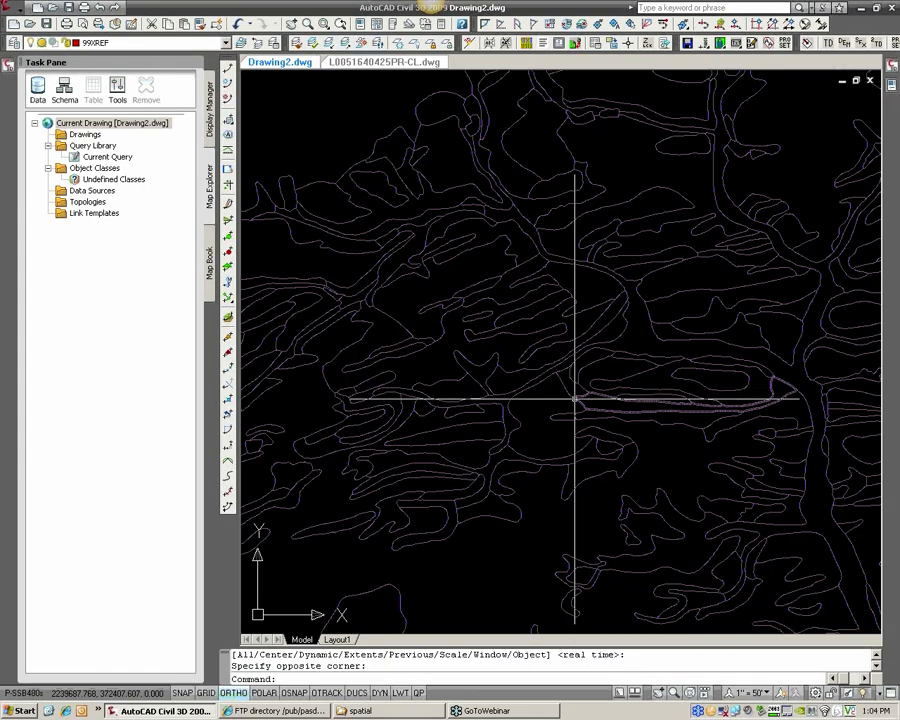
{"action": "scroll", "coordinate": [574, 394], "scroll_direction": "up", "scroll_amount": 2}
{"action": "left_click", "coordinate": [580, 380]}
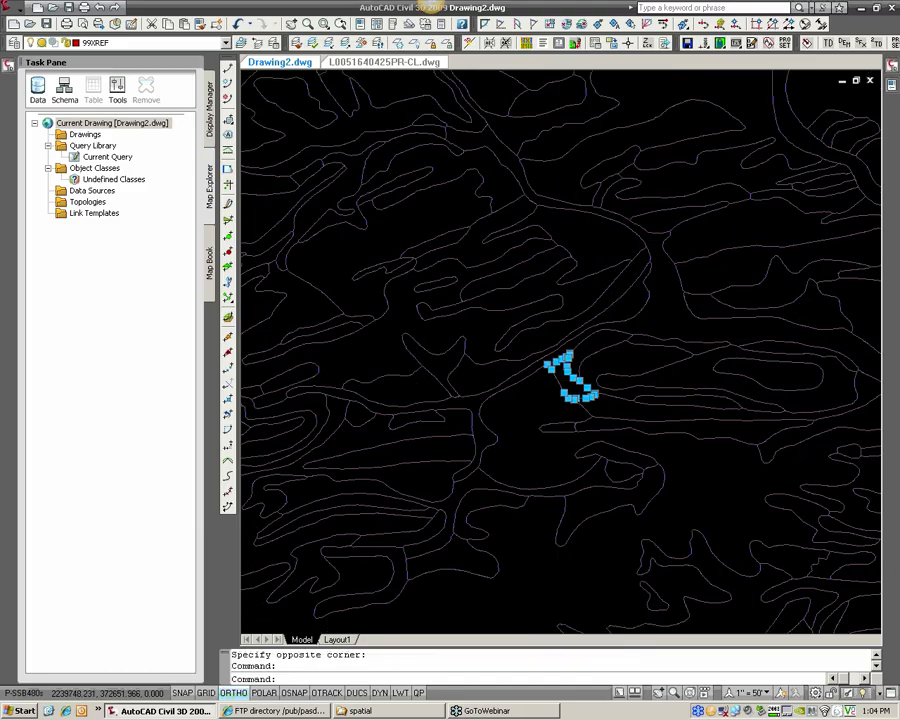
{"action": "scroll", "coordinate": [595, 391], "scroll_direction": "up", "scroll_amount": 3}
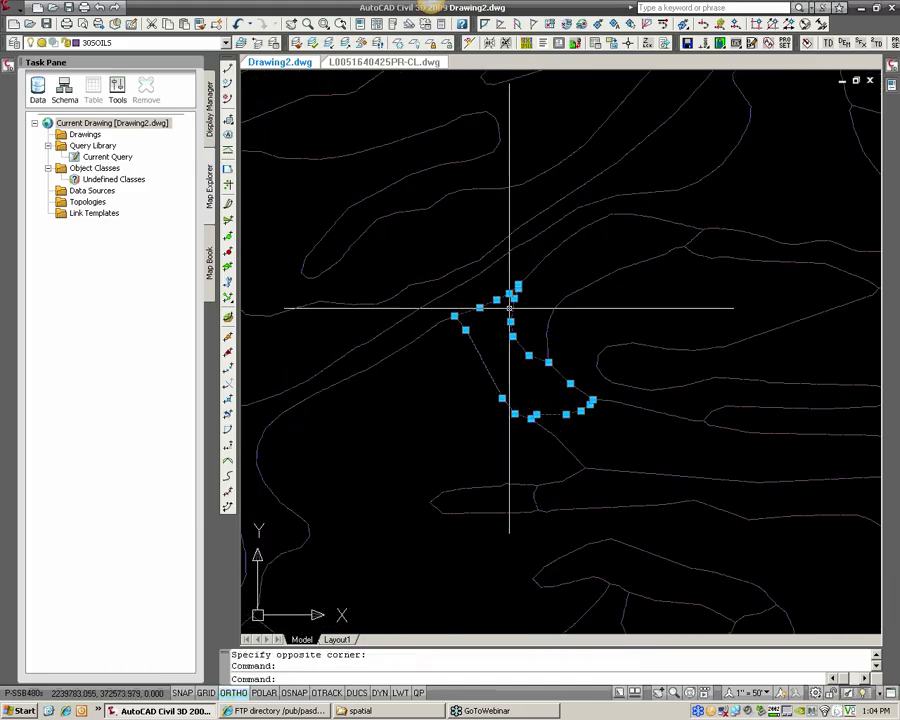
{"action": "scroll", "coordinate": [540, 304], "scroll_direction": "up", "scroll_amount": 1}
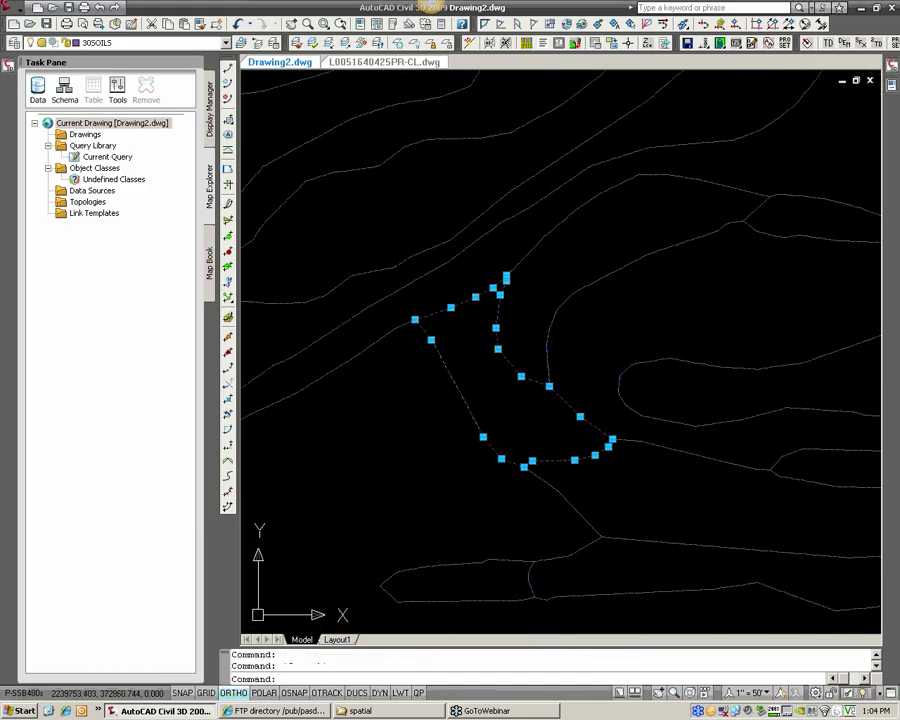
{"action": "key", "text": "Escape"}
{"action": "left_click", "coordinate": [553, 307]}
{"action": "key", "text": "Escape"}
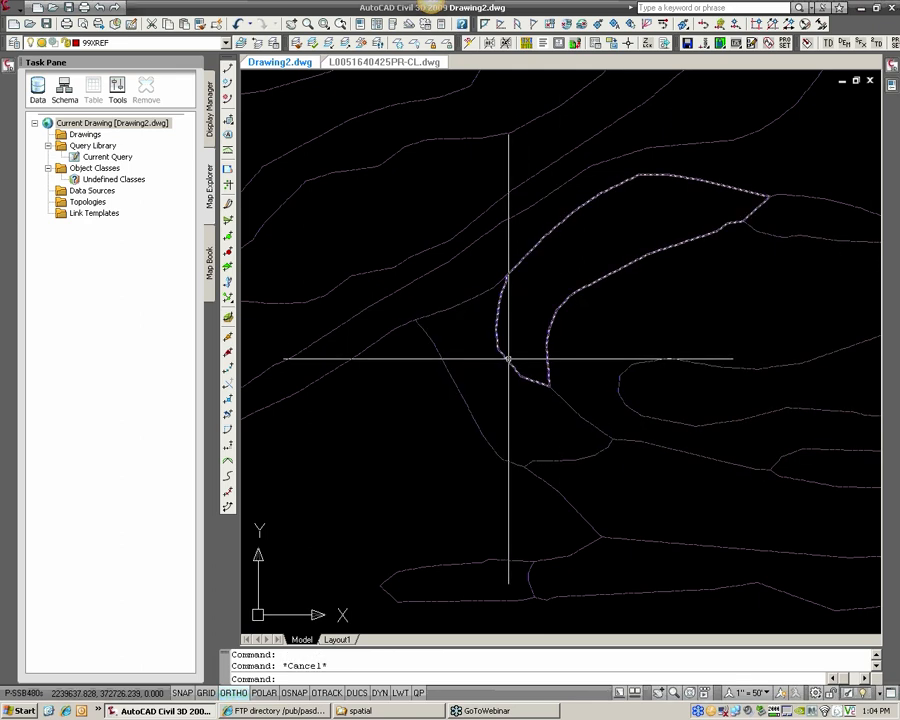
{"action": "scroll", "coordinate": [508, 358], "scroll_direction": "down", "scroll_amount": 4}
{"action": "key", "text": "Escape"}
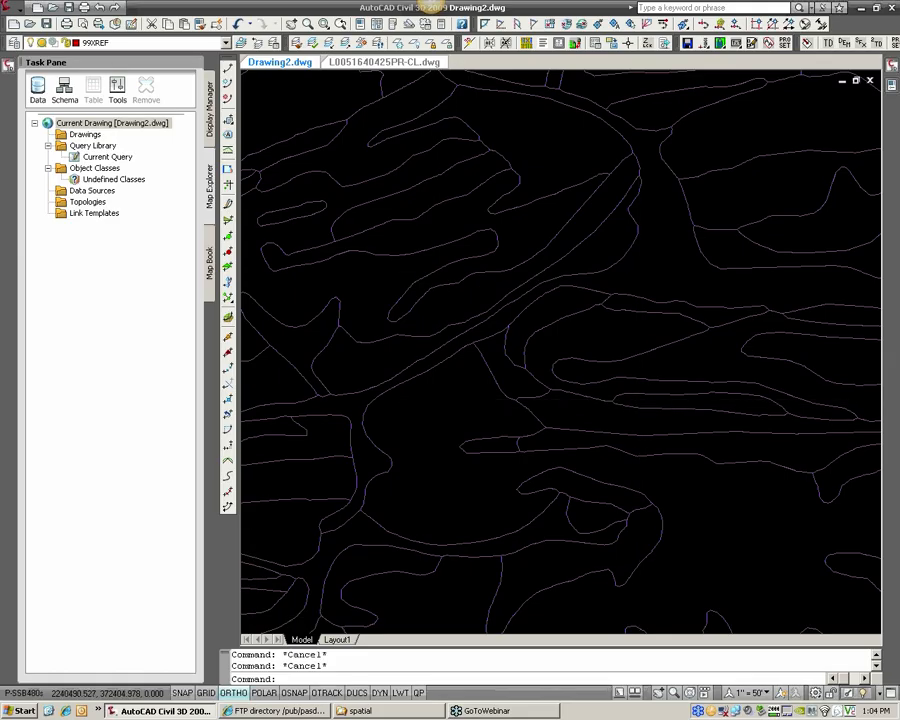
Select the small wedge-shaped soil polygon and examine its musym value under SOILS_DATA in the object properties
{"action": "scroll", "coordinate": [482, 342], "scroll_direction": "up", "scroll_amount": 3}
{"action": "left_click", "coordinate": [557, 362]}
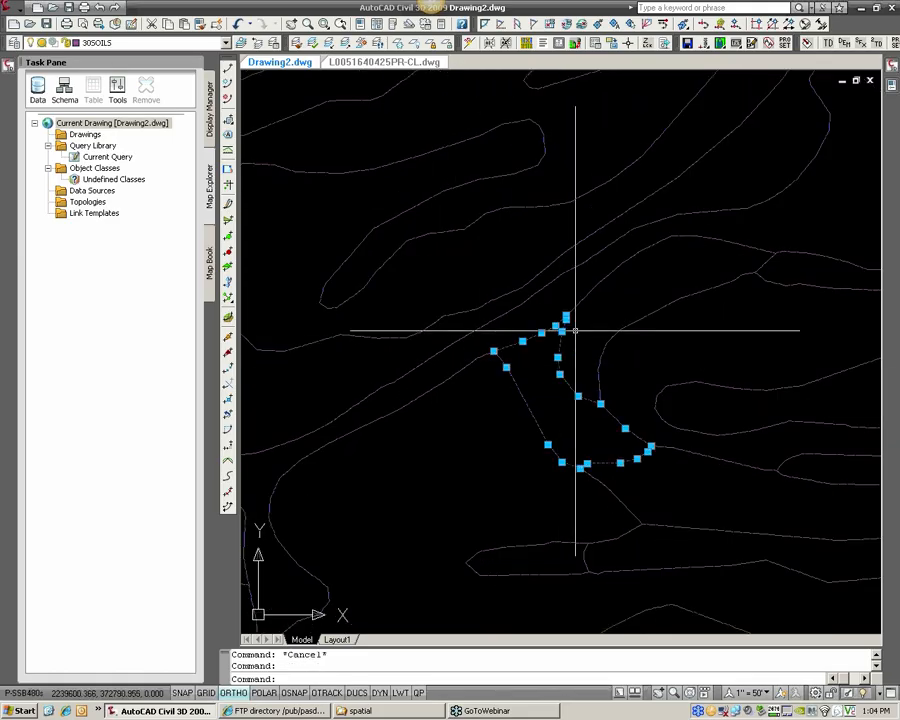
{"action": "mouse_move", "coordinate": [886, 88]}
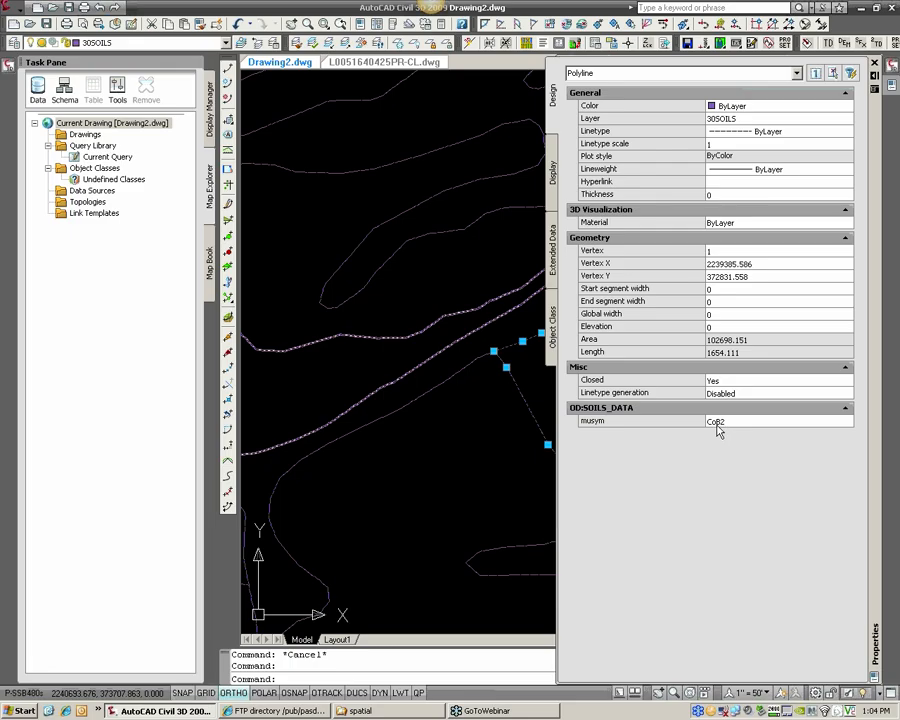
{"action": "key", "text": "Escape"}
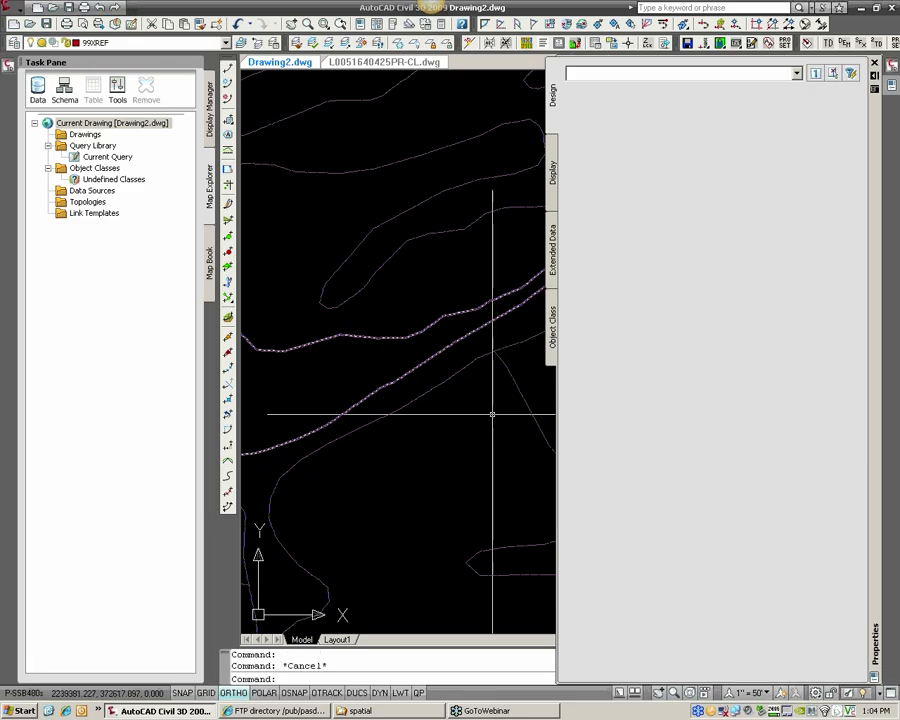
{"action": "scroll", "coordinate": [490, 405], "scroll_direction": "up", "scroll_amount": 3}
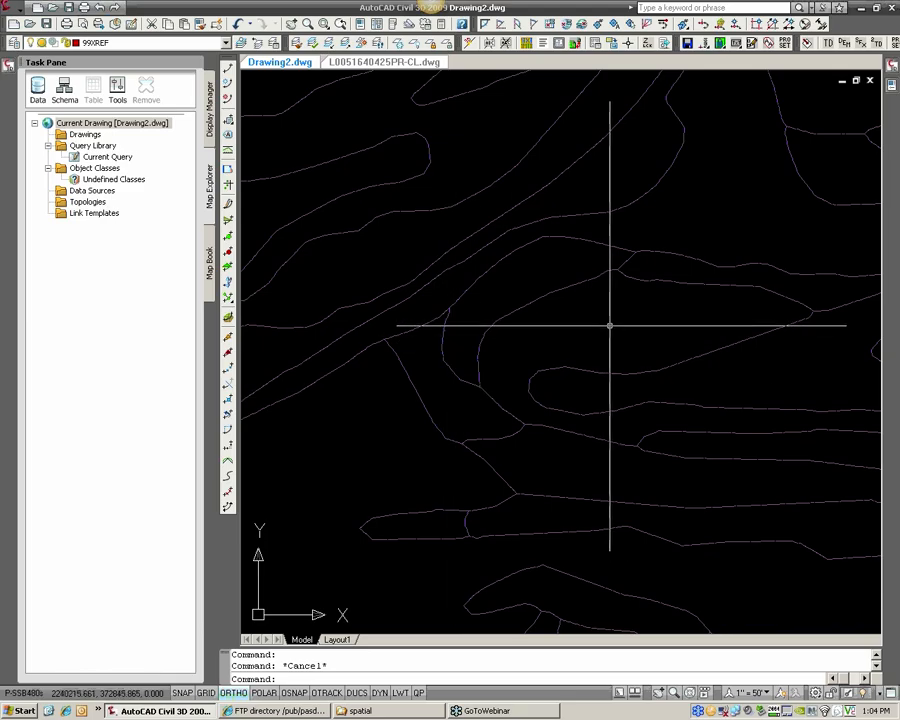
{"action": "left_click", "coordinate": [466, 383]}
{"action": "scroll", "coordinate": [449, 390], "scroll_direction": "up", "scroll_amount": 2}
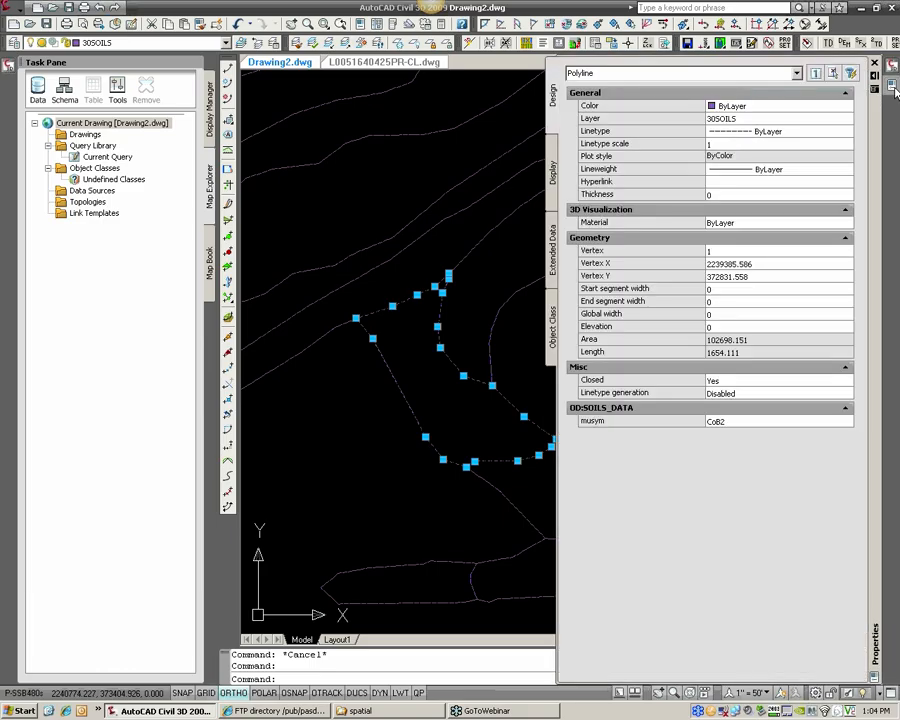
{"action": "left_click", "coordinate": [716, 421]}
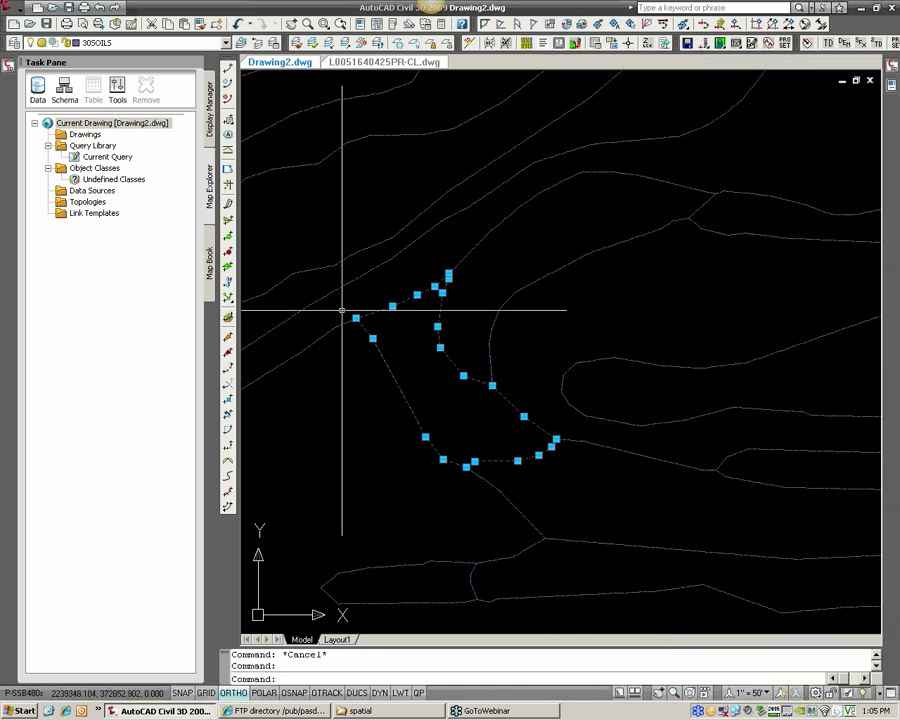
Place a multiline text label reading CoB2 inside the small wedge-shaped soil polygon
{"action": "type", "text": "MTEXT"}
{"action": "key", "text": "Return"}
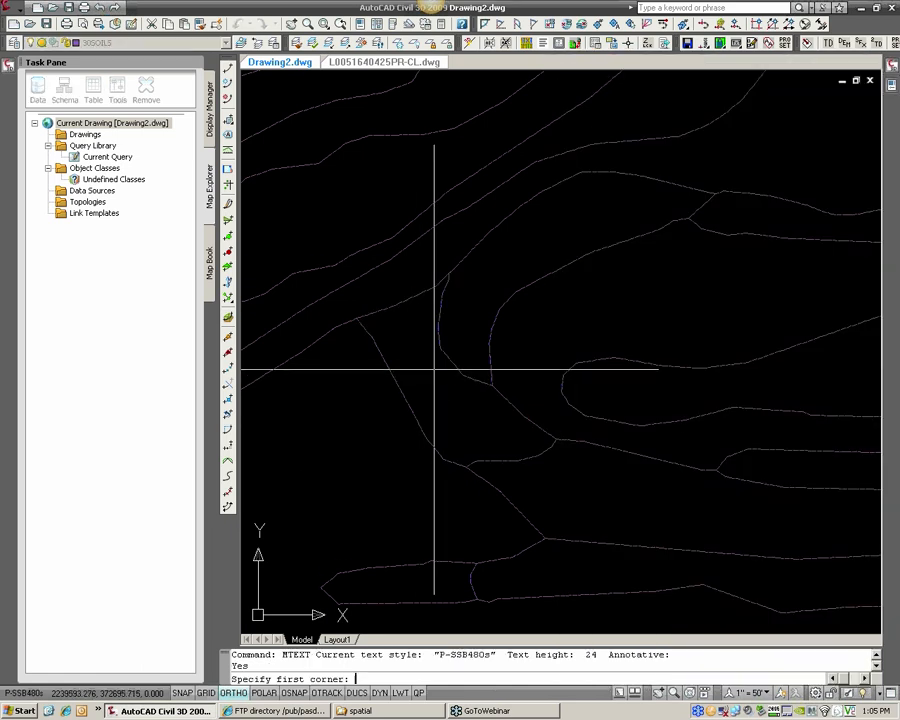
{"action": "left_click", "coordinate": [419, 380]}
{"action": "key", "text": "Return"}
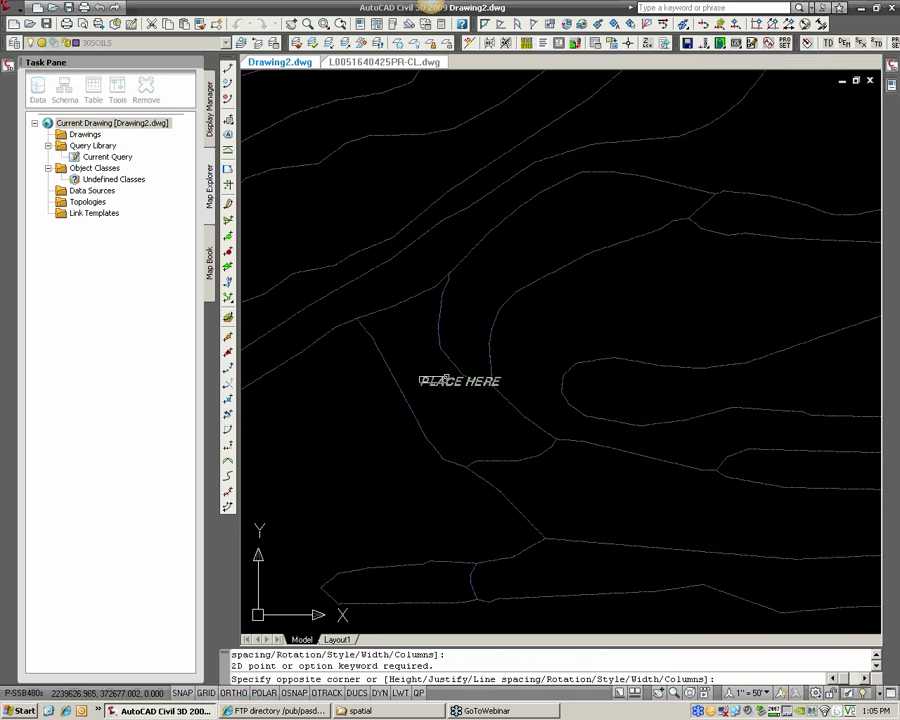
{"action": "type", "text": "0"}
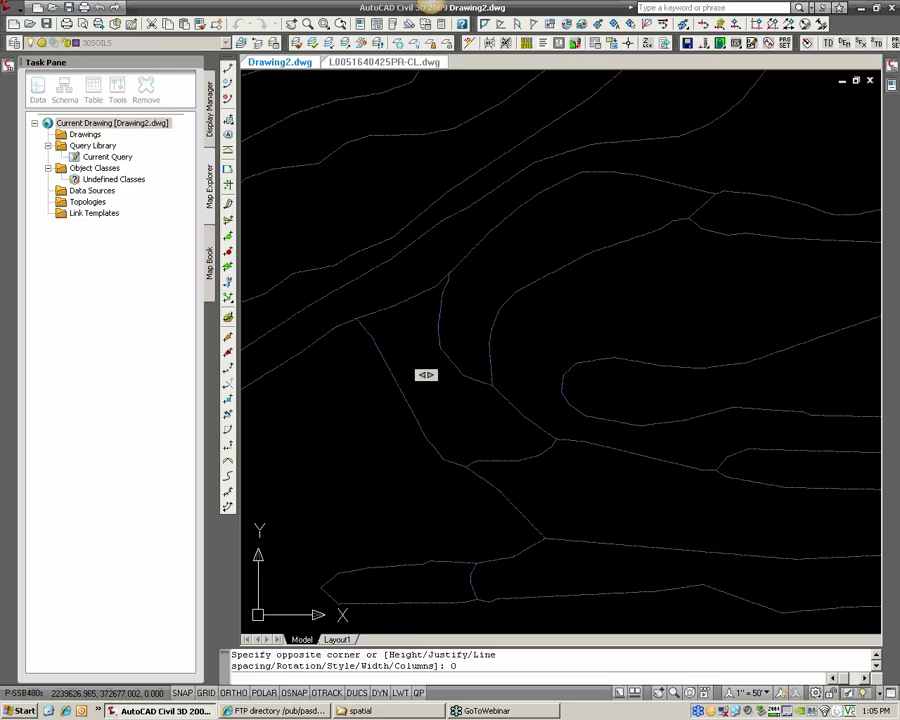
{"action": "type", "text": "CoB2"}
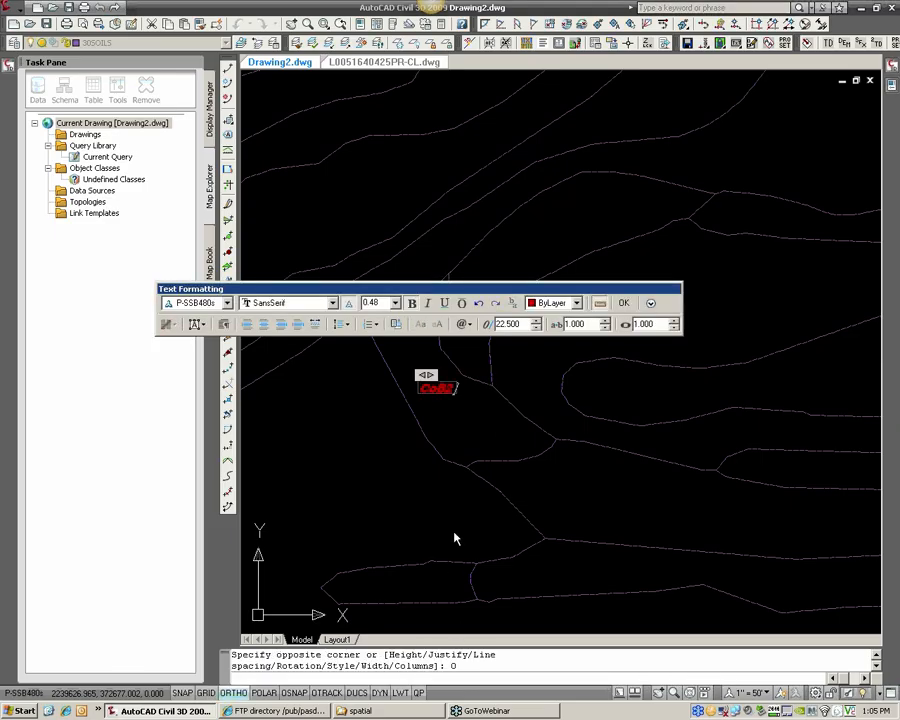
{"action": "left_click", "coordinate": [624, 303]}
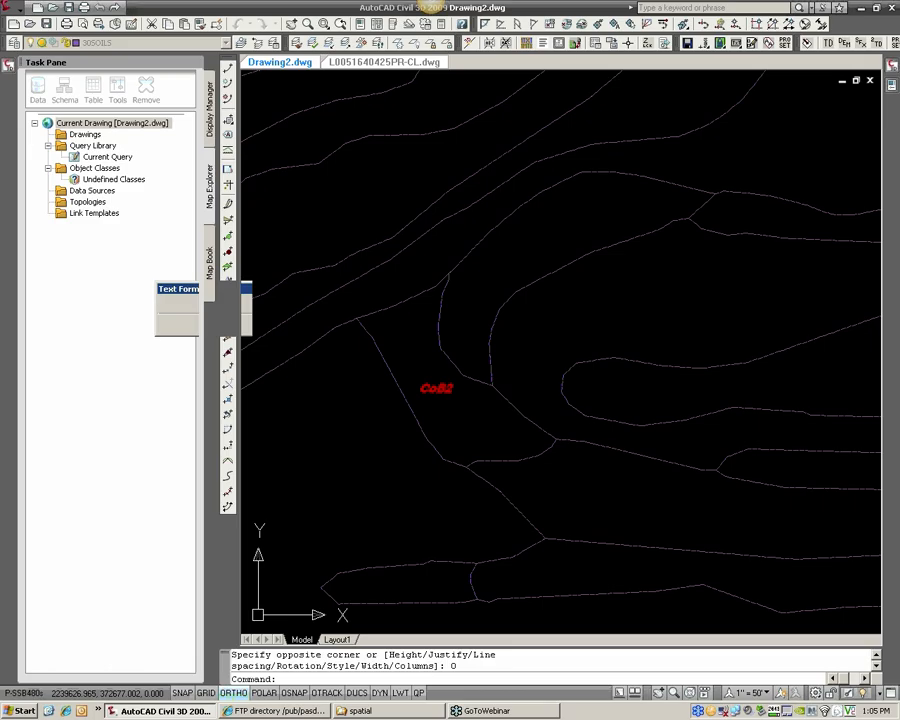
{"action": "scroll", "coordinate": [446, 327], "scroll_direction": "down", "scroll_amount": 2}
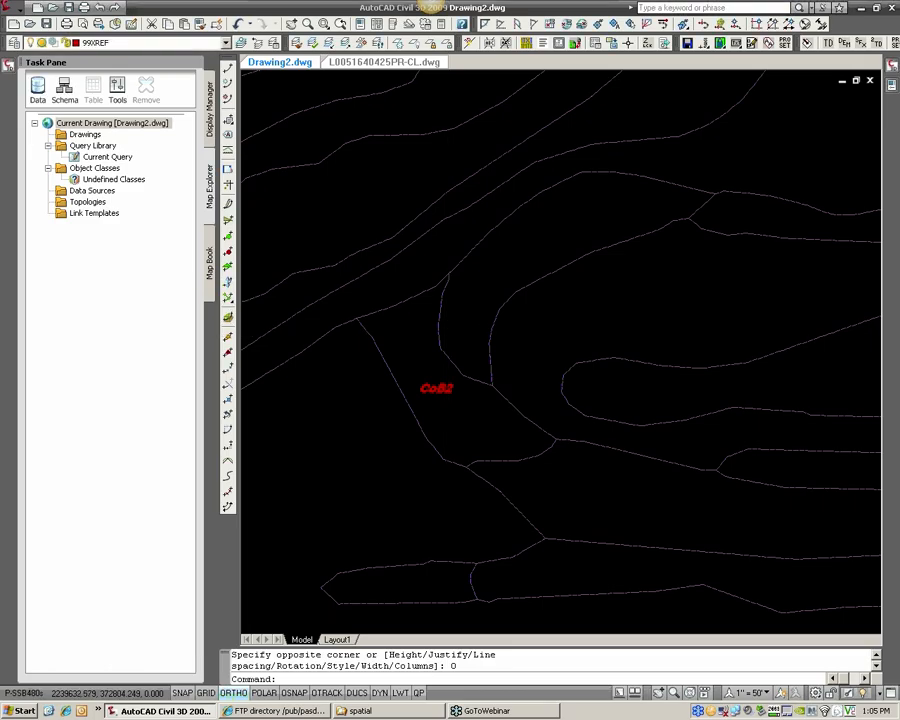
{"action": "scroll", "coordinate": [448, 328], "scroll_direction": "up", "scroll_amount": 1}
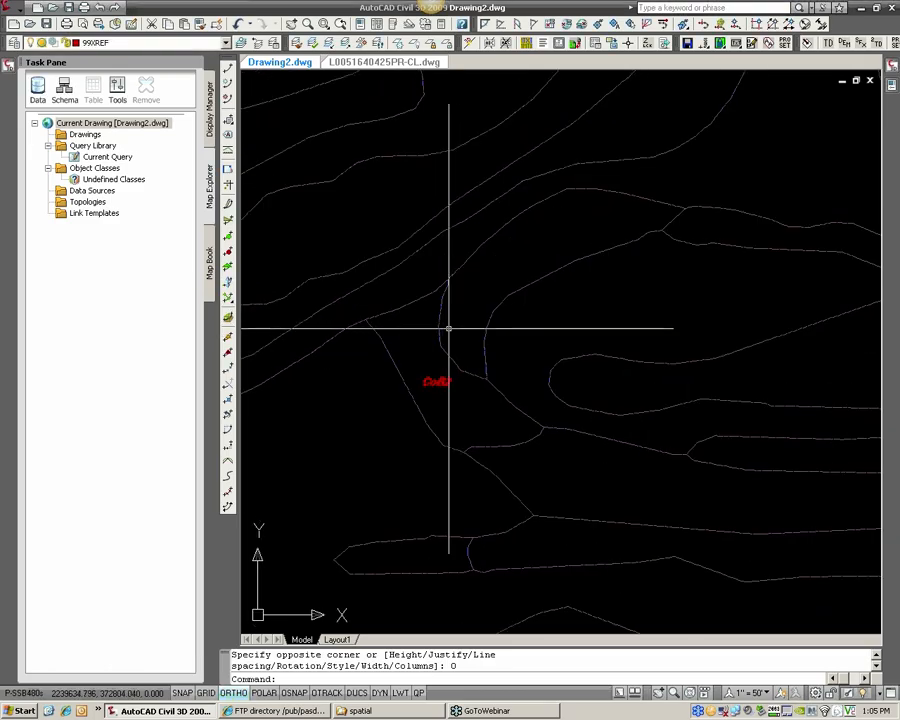
{"action": "scroll", "coordinate": [449, 328], "scroll_direction": "down", "scroll_amount": 4}
{"action": "middle_click_drag", "start_coordinate": [451, 375], "coordinate": [532, 406]}
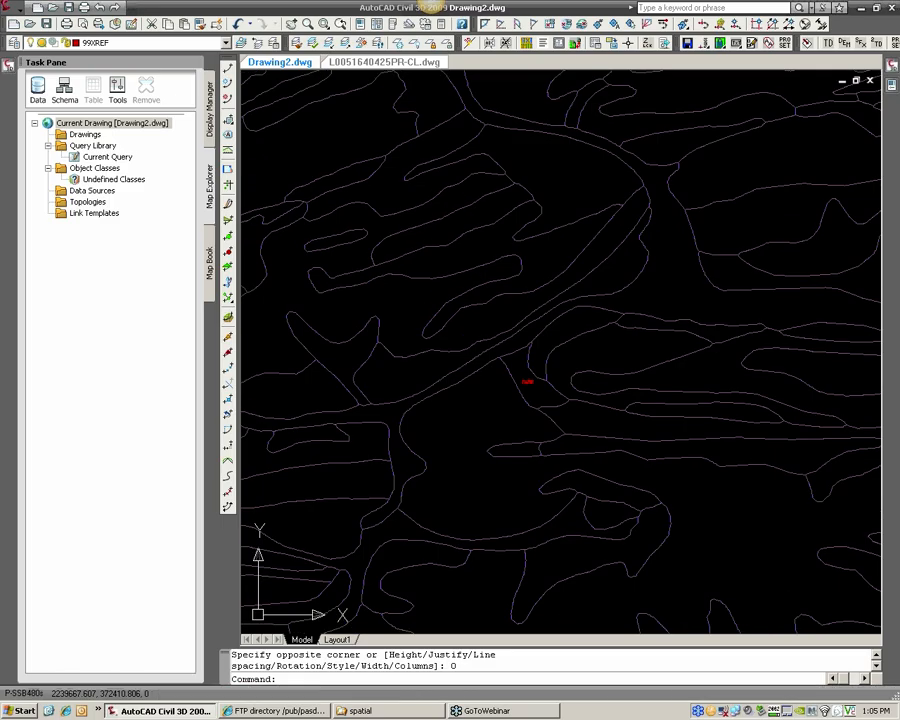
Draw a circle around the CoB2 label, enclosing the surrounding soils area as a trim boundary
{"action": "scroll", "coordinate": [522, 392], "scroll_direction": "down", "scroll_amount": 3}
{"action": "type", "text": "C"}
{"action": "key", "text": "Return"}
{"action": "left_click", "coordinate": [514, 404]}
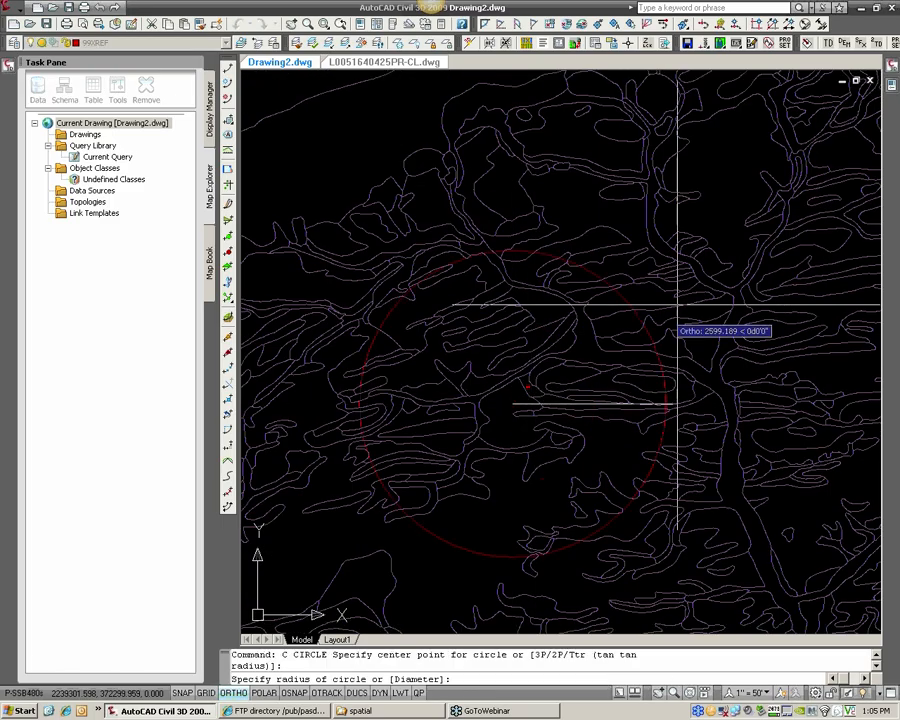
{"action": "left_click", "coordinate": [669, 314]}
{"action": "scroll", "coordinate": [602, 343], "scroll_direction": "up", "scroll_amount": 2}
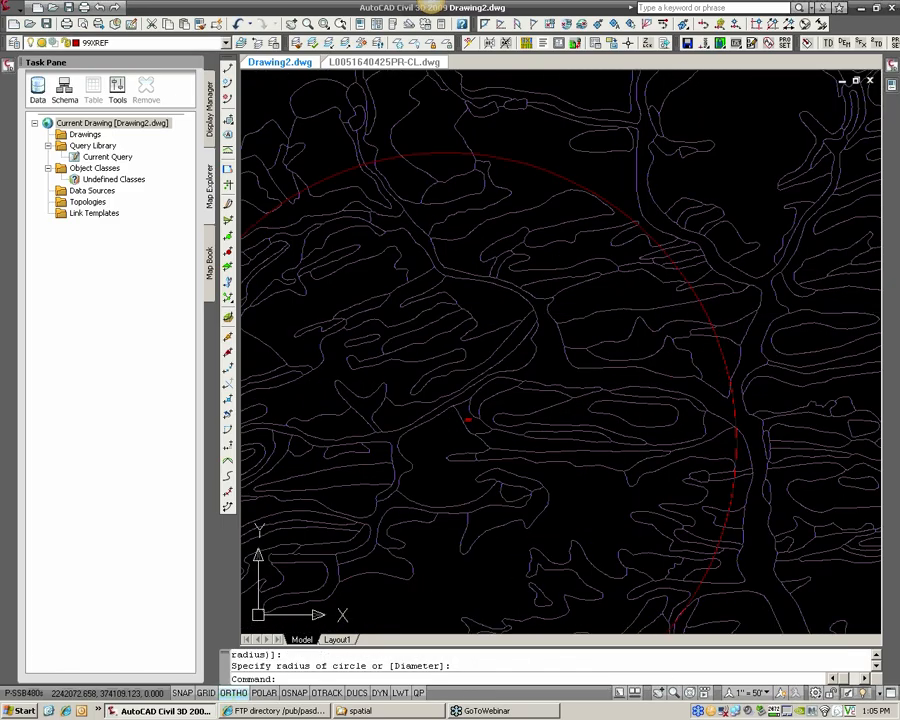
{"action": "middle_click_drag", "start_coordinate": [643, 317], "coordinate": [707, 242]}
{"action": "scroll", "coordinate": [717, 290], "scroll_direction": "down", "scroll_amount": 4}
{"action": "scroll", "coordinate": [698, 283], "scroll_direction": "up", "scroll_amount": 3}
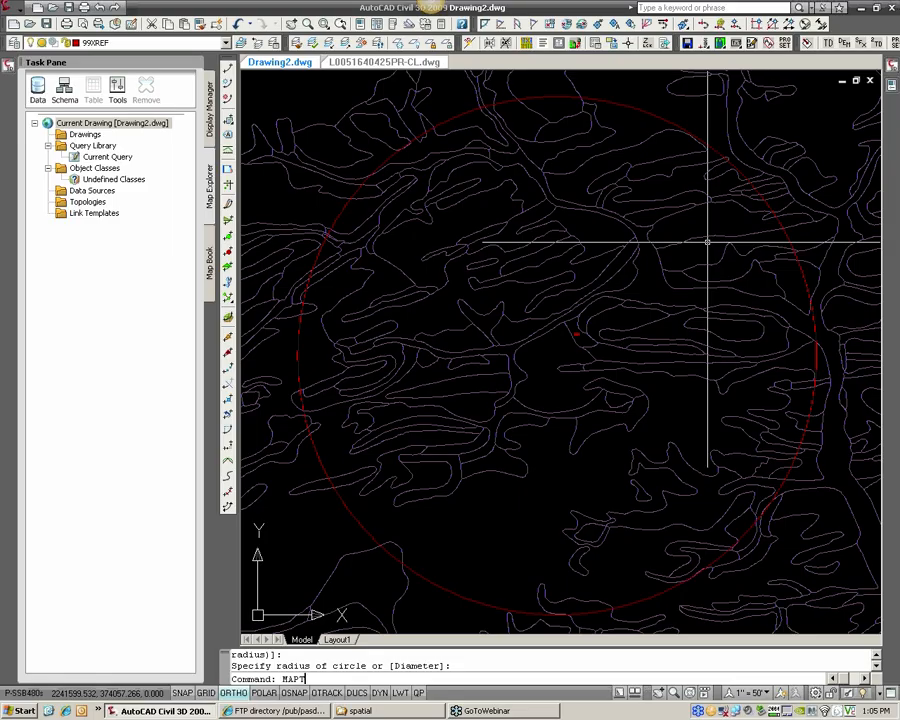
Start MAPTRIM and select the drawn circle as the trim boundary
{"action": "key", "text": "Return"}
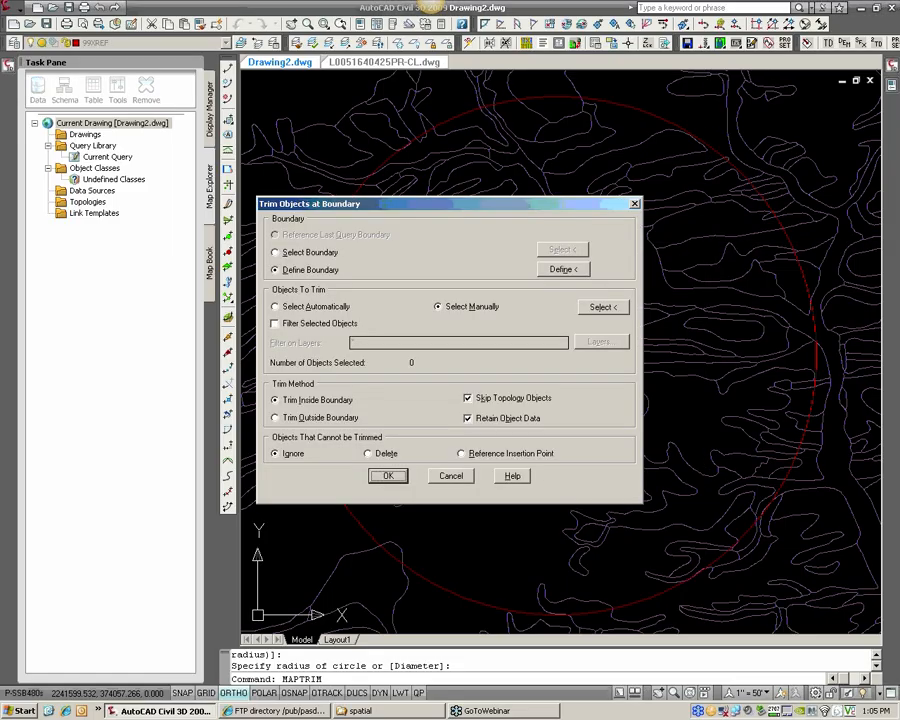
{"action": "left_click", "coordinate": [310, 253]}
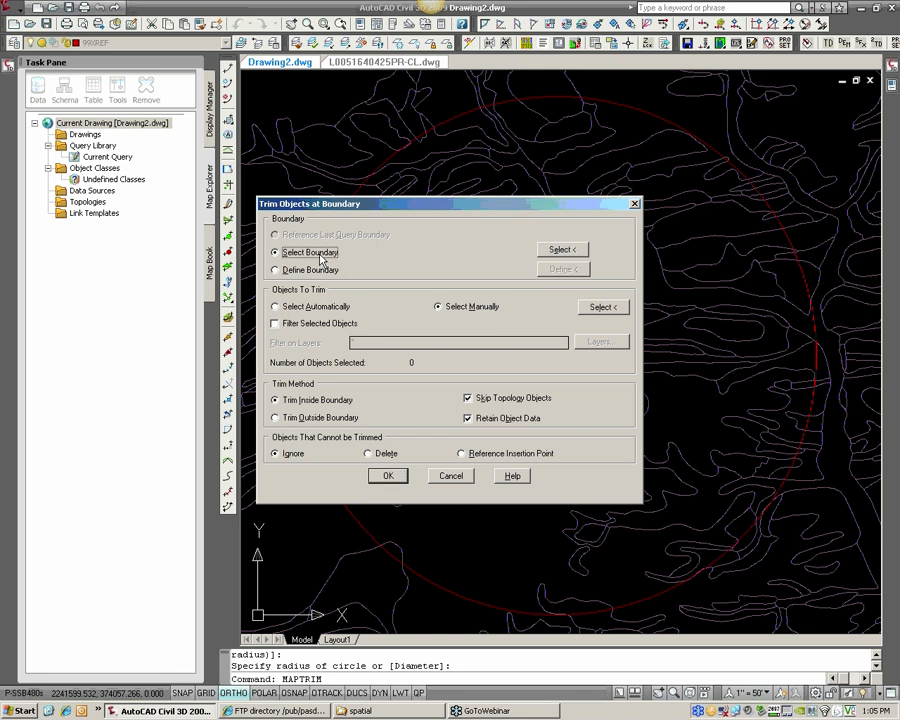
{"action": "left_click", "coordinate": [562, 249]}
{"action": "left_click", "coordinate": [690, 130]}
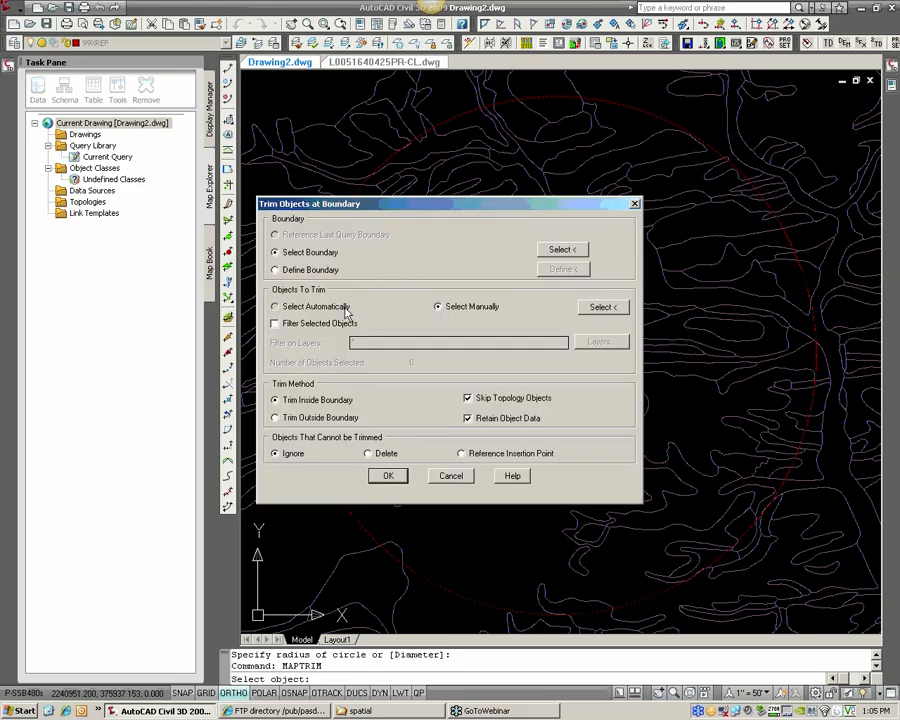
Set the objects to trim to automatic selection, filtered to the 30SOILS layer
{"action": "left_click", "coordinate": [345, 311]}
{"action": "left_click", "coordinate": [277, 323]}
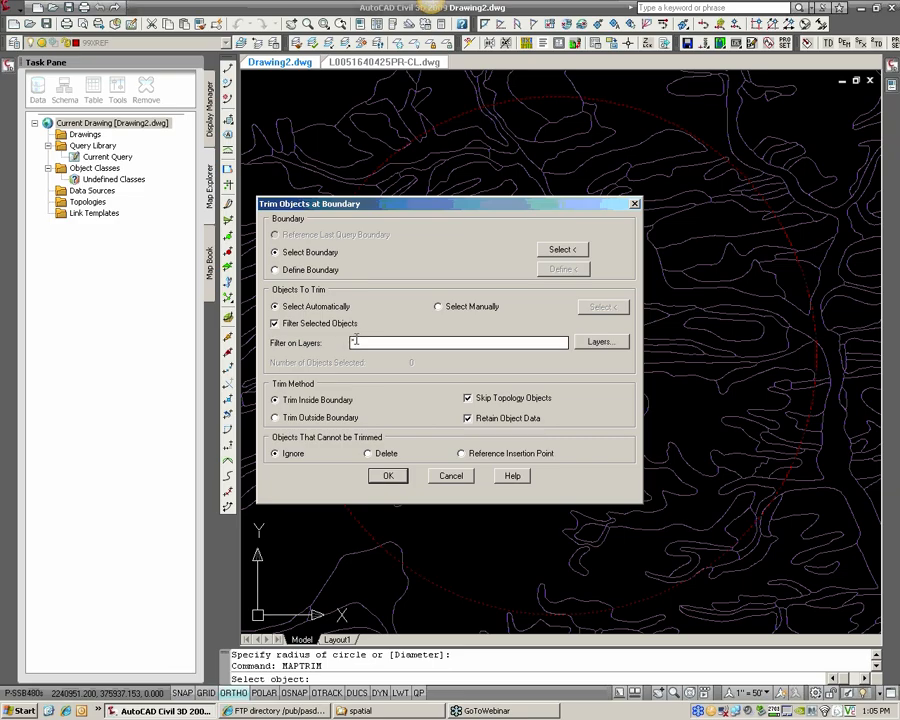
{"action": "left_click", "coordinate": [622, 345]}
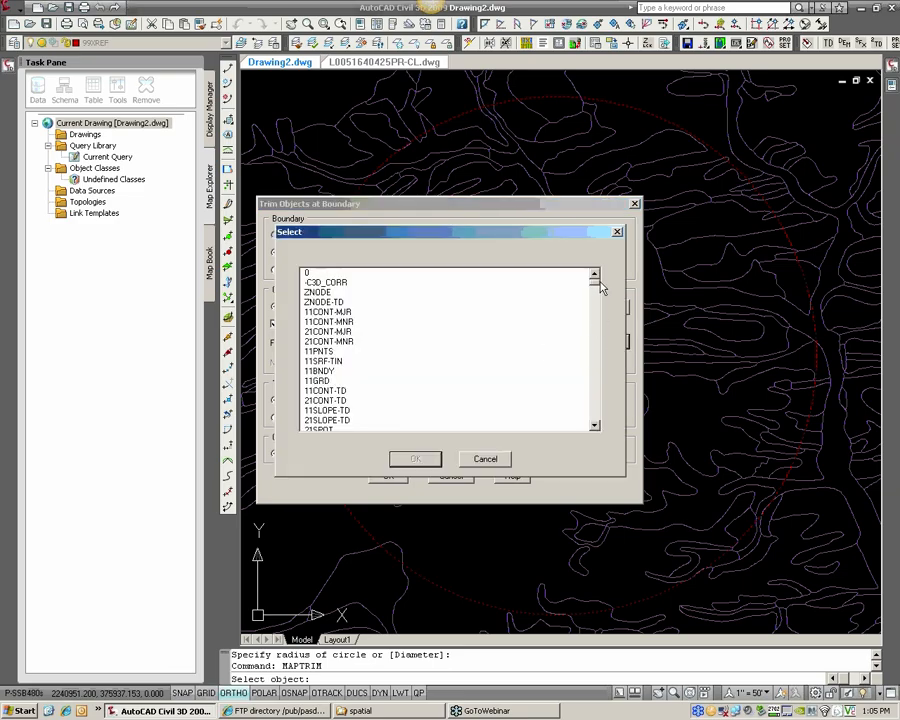
{"action": "left_click_drag", "start_coordinate": [596, 280], "coordinate": [597, 412]}
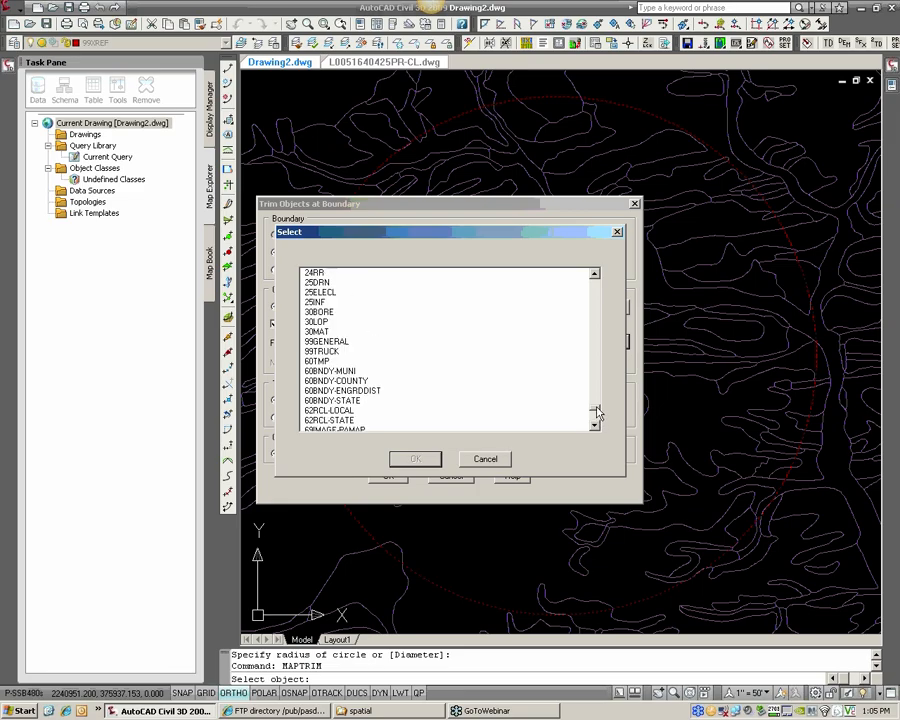
{"action": "left_click", "coordinate": [320, 313]}
{"action": "key", "text": "3"}
{"action": "key", "text": "3"}
{"action": "key", "text": "3"}
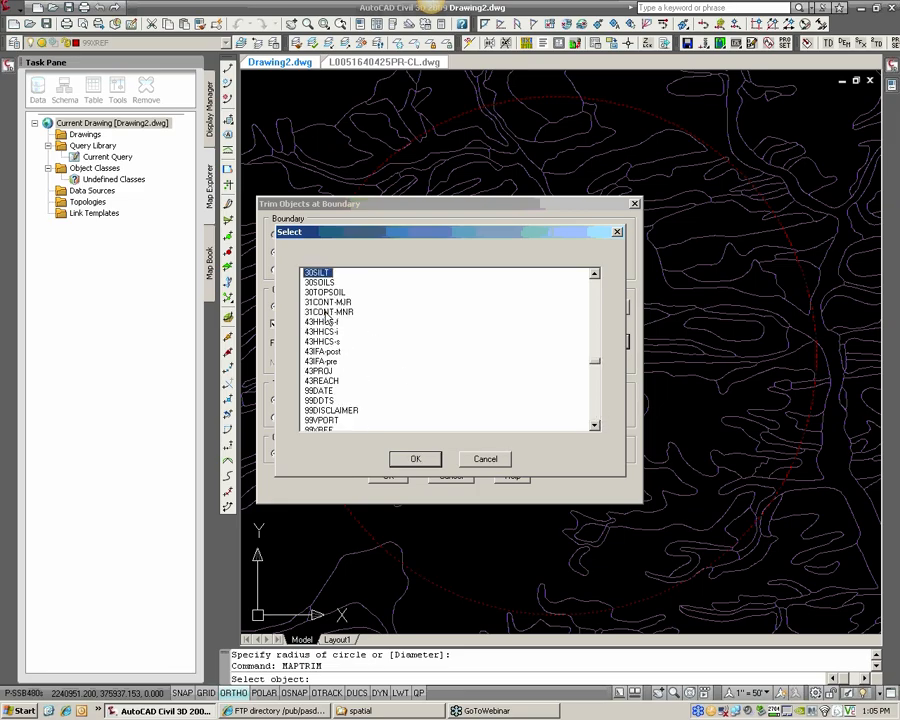
{"action": "key", "text": "3"}
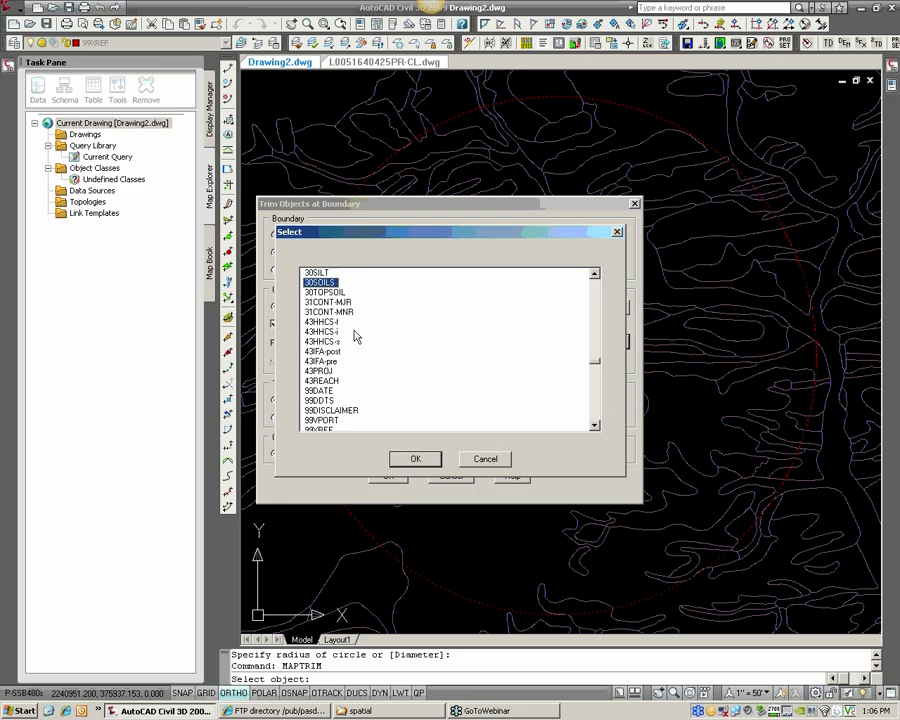
{"action": "left_click", "coordinate": [415, 461]}
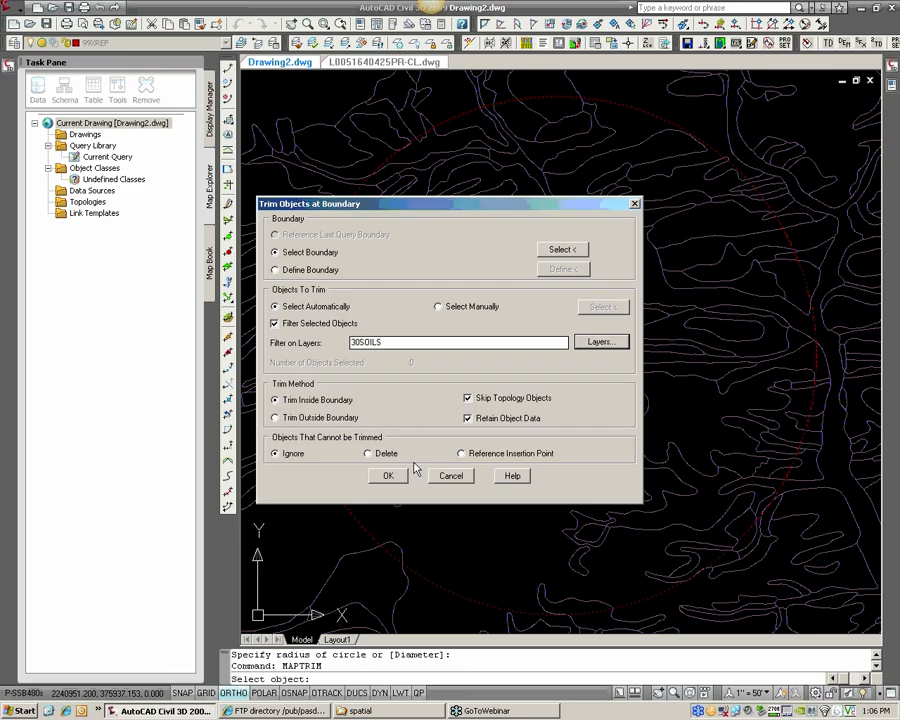
Trim the soils linework outside the boundary, with Skip Topology Objects and Retain Object Data turned off
{"action": "left_click", "coordinate": [321, 420]}
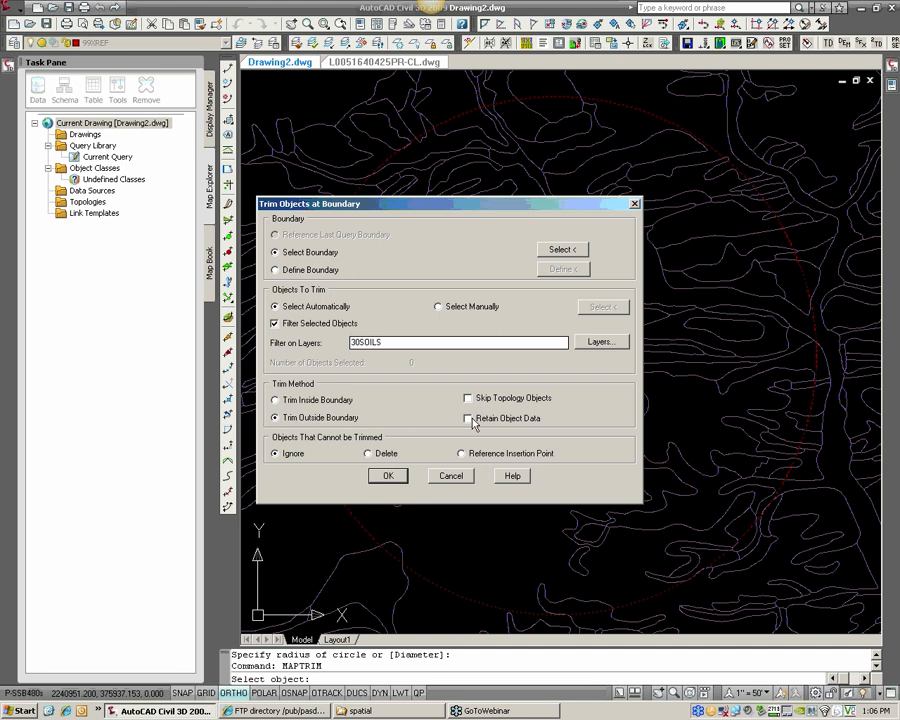
{"action": "left_click", "coordinate": [389, 475]}
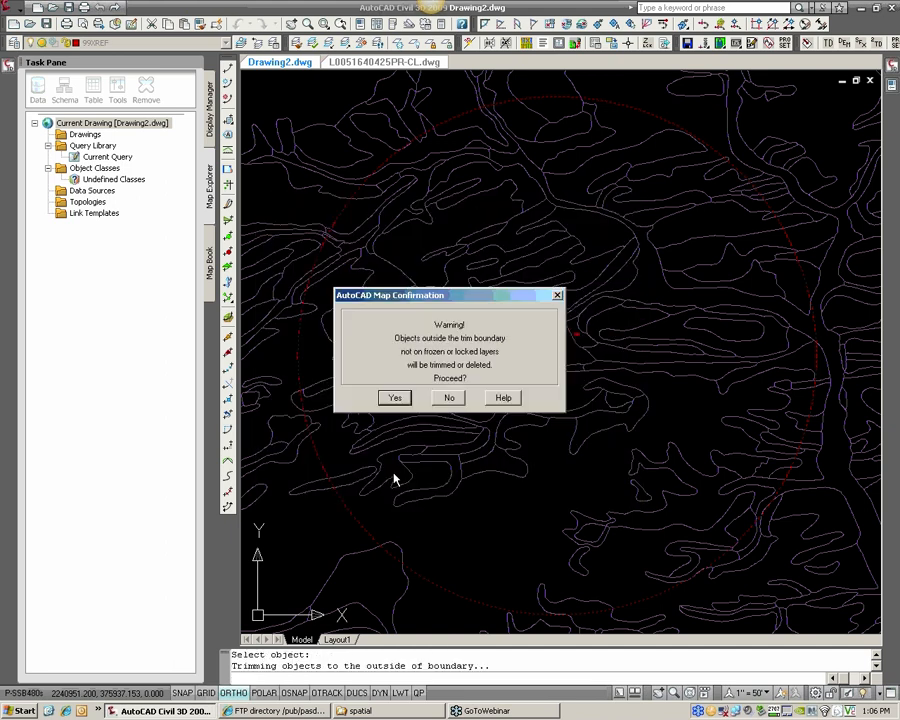
{"action": "left_click", "coordinate": [394, 398]}
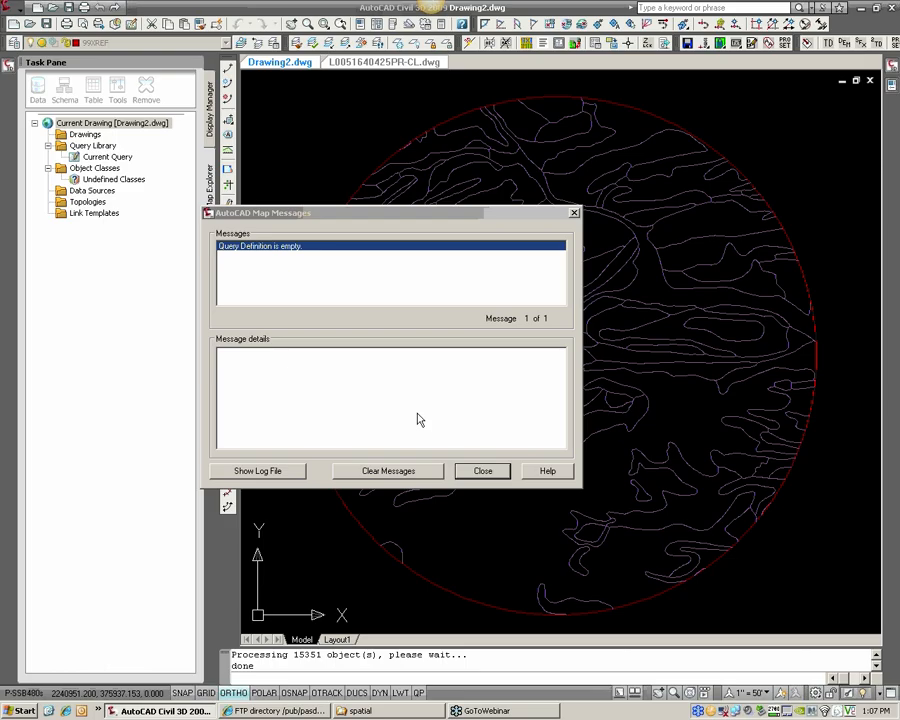
{"action": "left_click", "coordinate": [493, 478]}
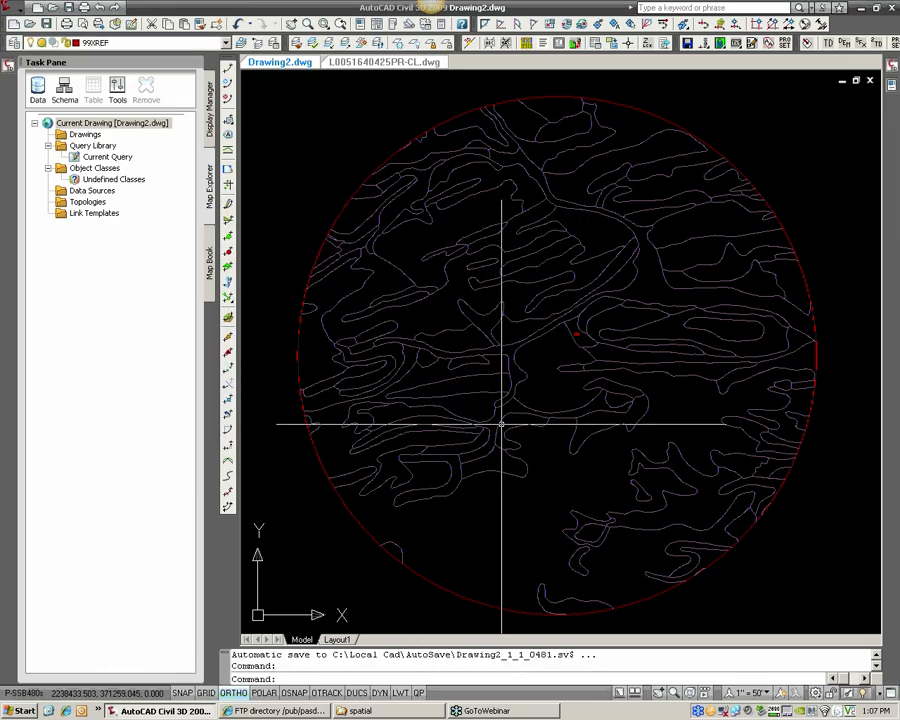
Examine the shared polygon boundaries in the trimmed soils linework up close
{"action": "scroll", "coordinate": [502, 424], "scroll_direction": "up", "scroll_amount": 5}
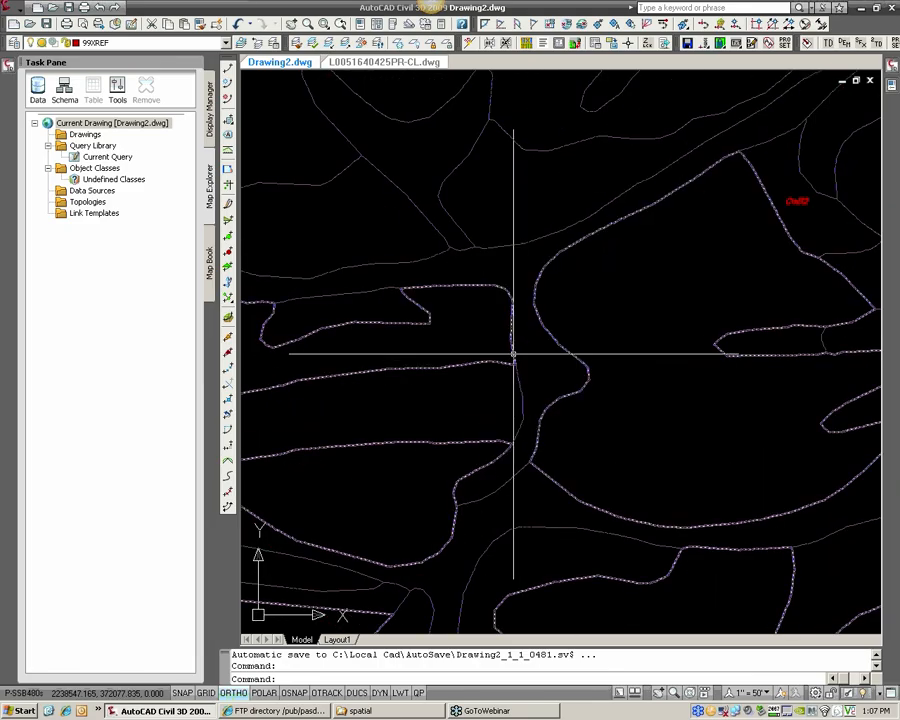
{"action": "scroll", "coordinate": [513, 353], "scroll_direction": "up", "scroll_amount": 5}
{"action": "key", "text": "Escape"}
{"action": "scroll", "coordinate": [514, 363], "scroll_direction": "down", "scroll_amount": 6}
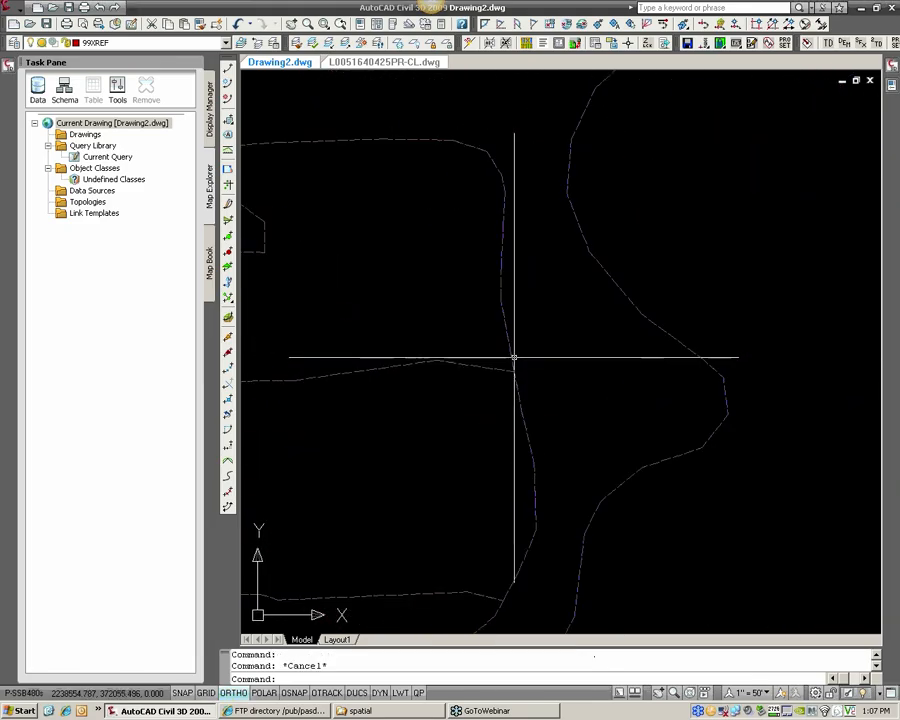
{"action": "scroll", "coordinate": [514, 357], "scroll_direction": "down", "scroll_amount": 4}
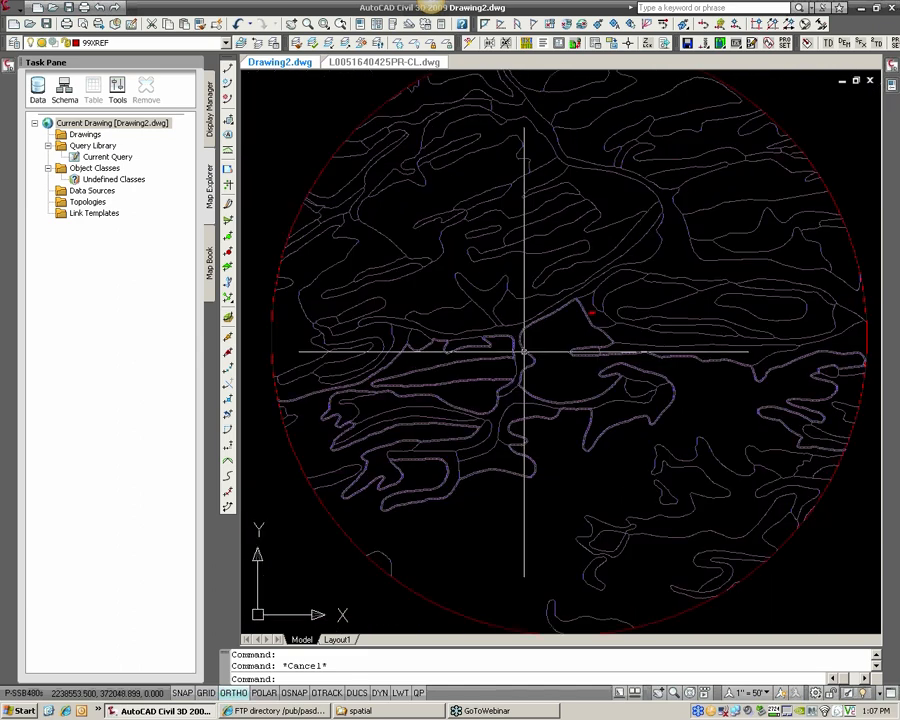
{"action": "mouse_move", "coordinate": [524, 350]}
{"action": "middle_mouse_down"}
{"action": "mouse_move", "coordinate": [528, 368]}
{"action": "mouse_move", "coordinate": [534, 364]}
{"action": "middle_mouse_up"}
{"action": "scroll", "coordinate": [529, 368], "scroll_direction": "down", "scroll_amount": 1}
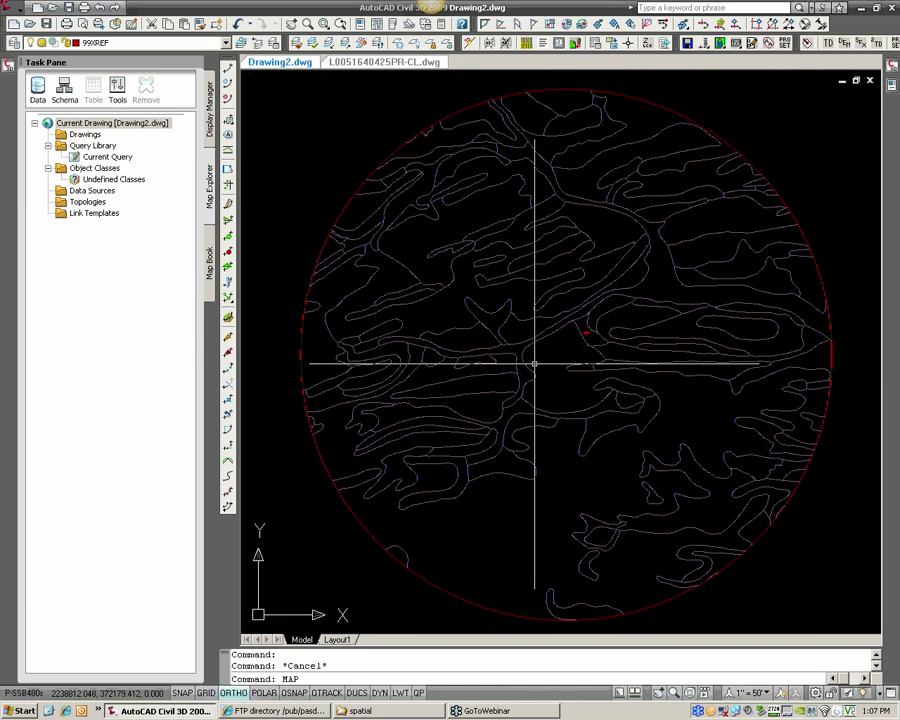
Start MAPCLEAN and load the CreateTopology (1-foot Tolerance).dpf cleanup profile from the Topology folder
{"action": "key", "text": "Return"}
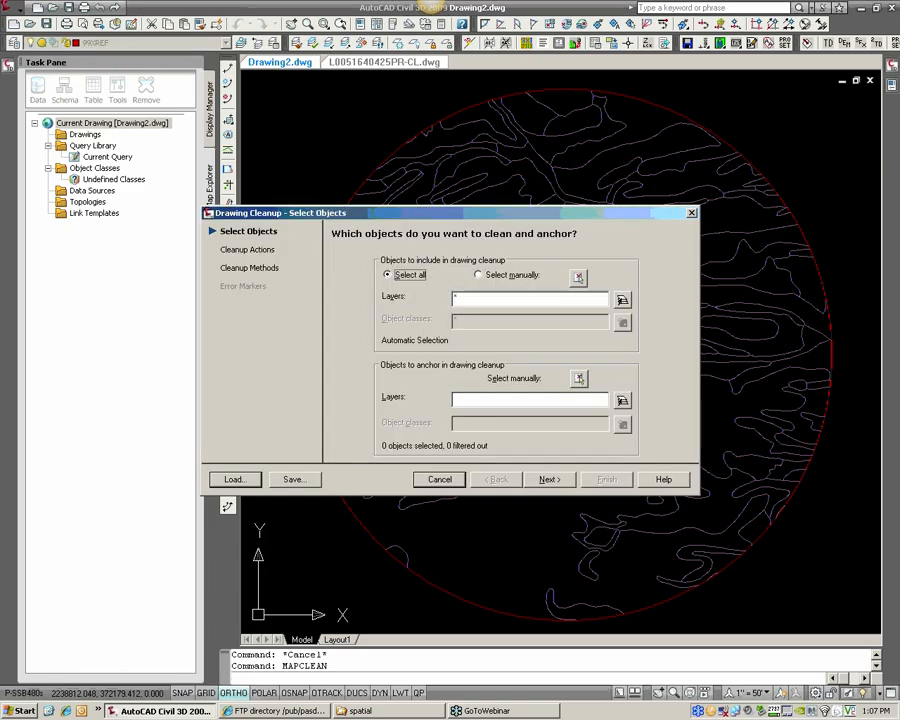
{"action": "left_click", "coordinate": [243, 482]}
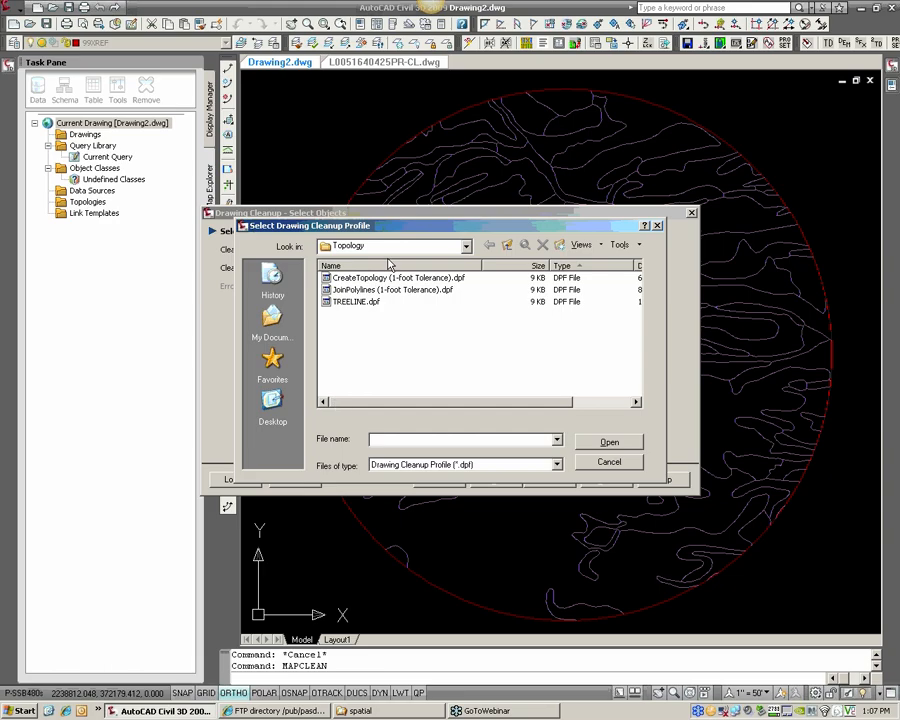
{"action": "left_click", "coordinate": [466, 247]}
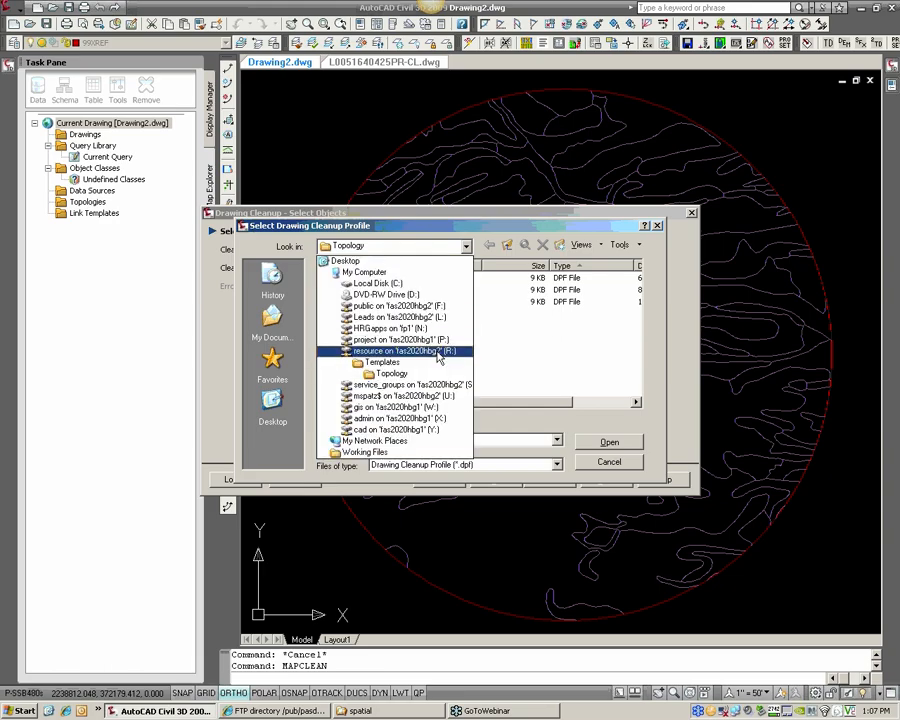
{"action": "left_click", "coordinate": [394, 375]}
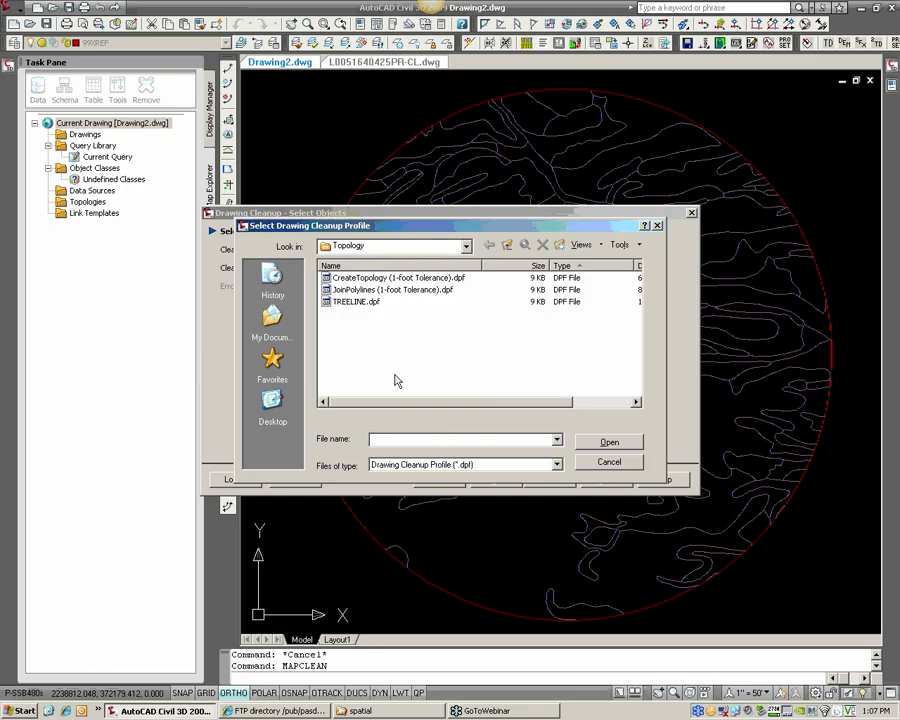
{"action": "left_click", "coordinate": [382, 280]}
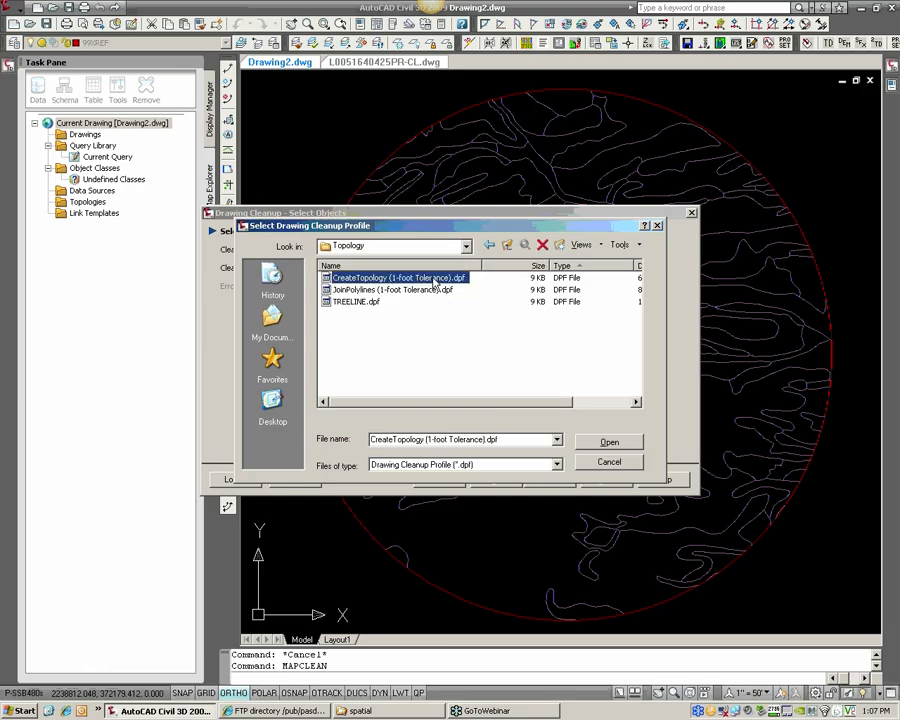
{"action": "left_click_drag", "start_coordinate": [480, 266], "coordinate": [488, 266]}
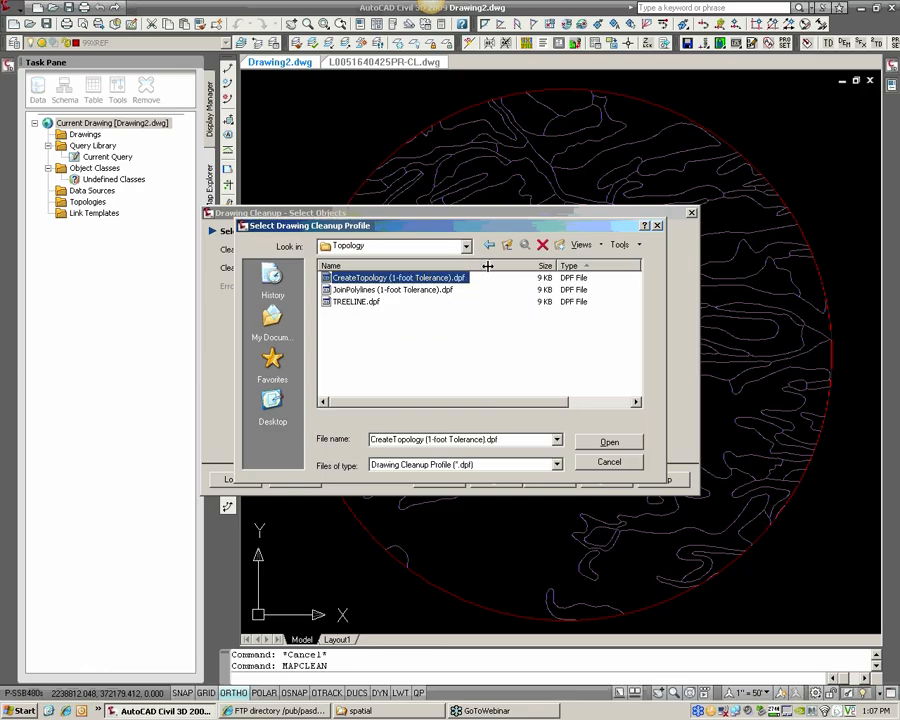
{"action": "left_click", "coordinate": [610, 443]}
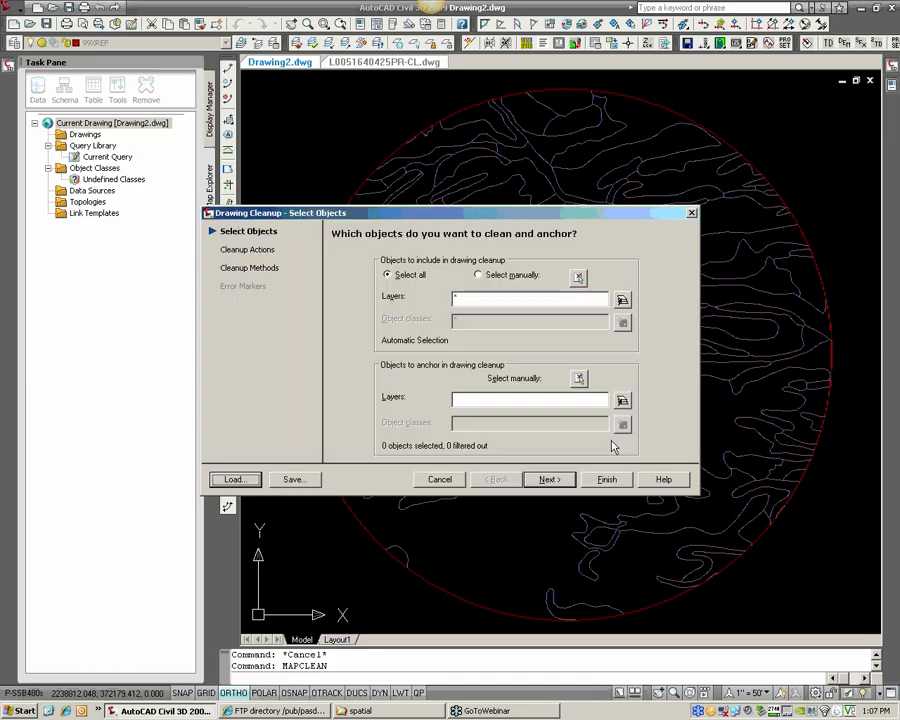
Run the drawing cleanup on all objects on the 30SOILS layer and enlarge the command history to show its statistics
{"action": "left_click", "coordinate": [622, 301]}
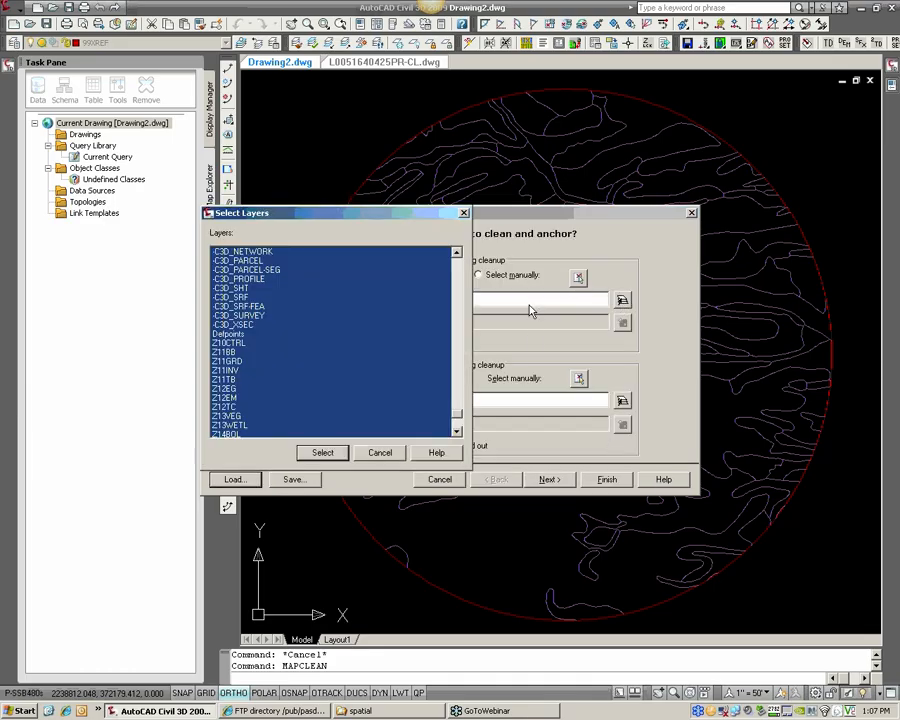
{"action": "left_click", "coordinate": [229, 326]}
{"action": "type", "text": "3"}
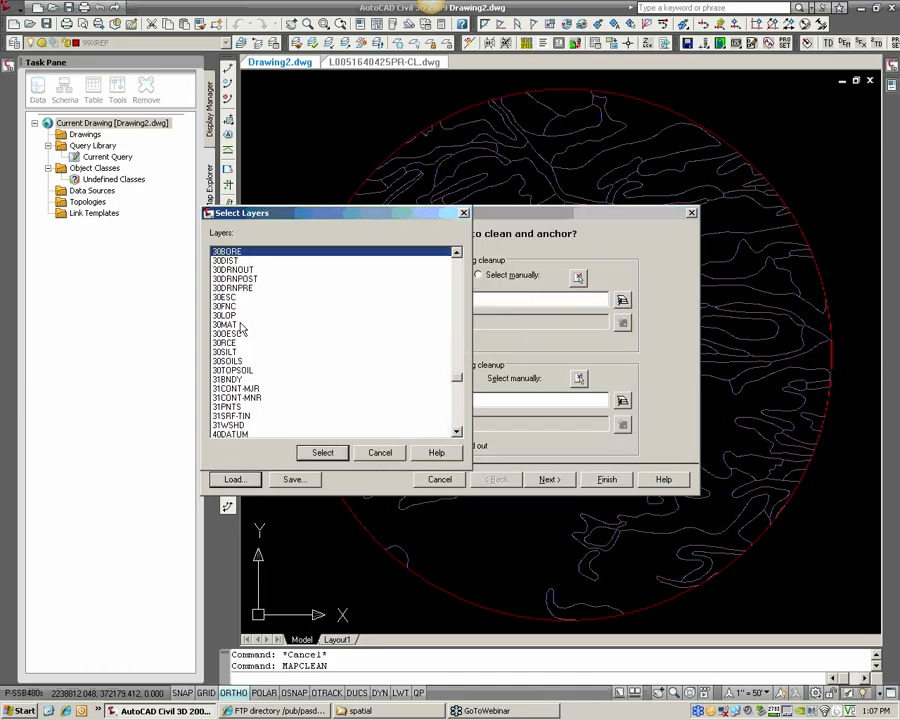
{"action": "type", "text": "so"}
{"action": "left_click", "coordinate": [322, 453]}
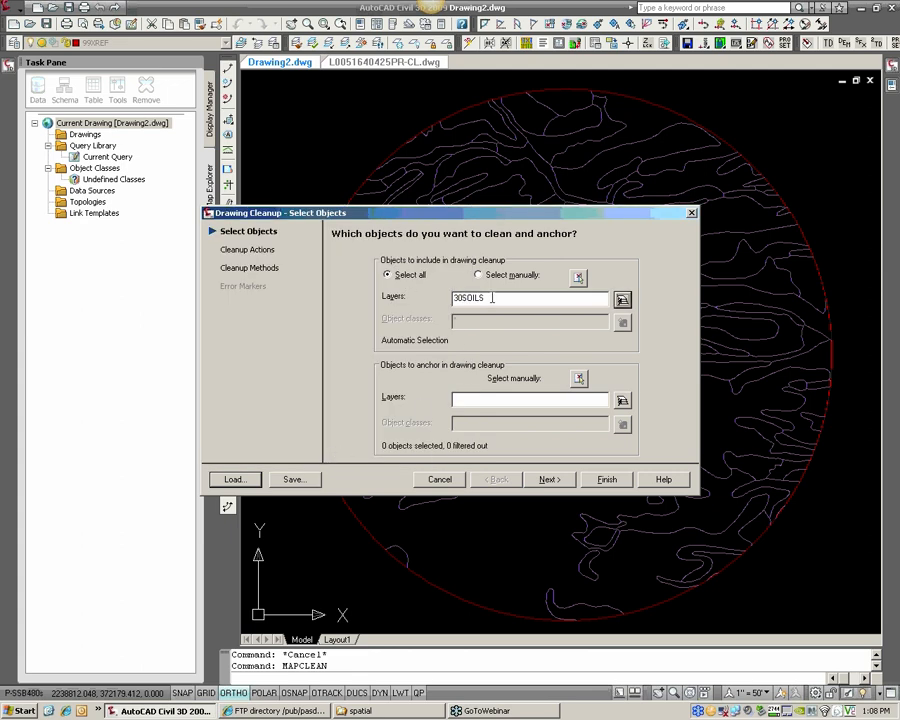
{"action": "left_click", "coordinate": [549, 480]}
{"action": "left_click", "coordinate": [605, 480]}
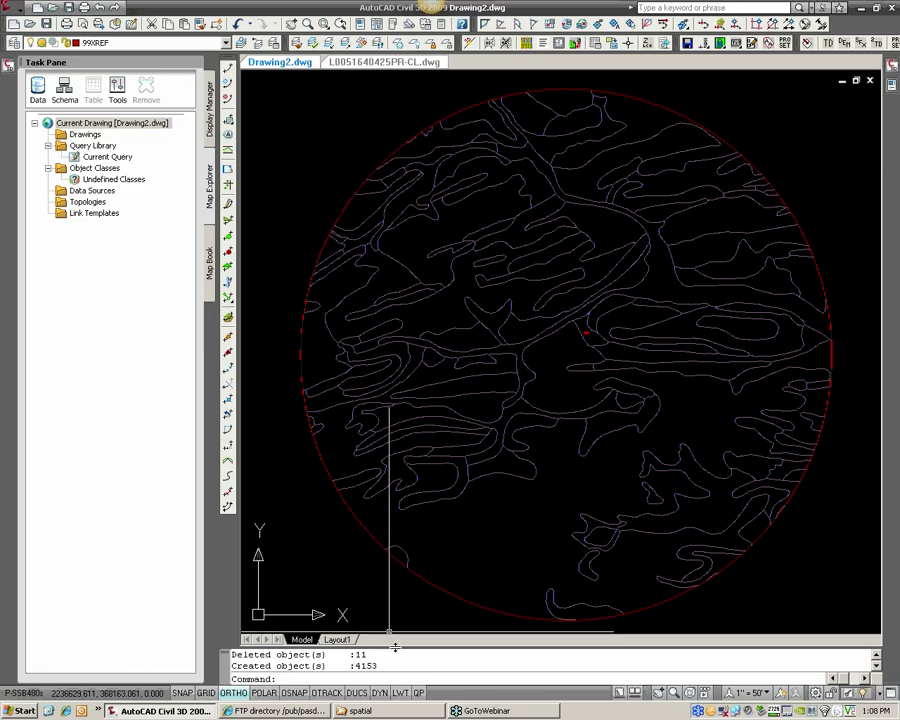
{"action": "left_click_drag", "start_coordinate": [395, 647], "coordinate": [395, 611]}
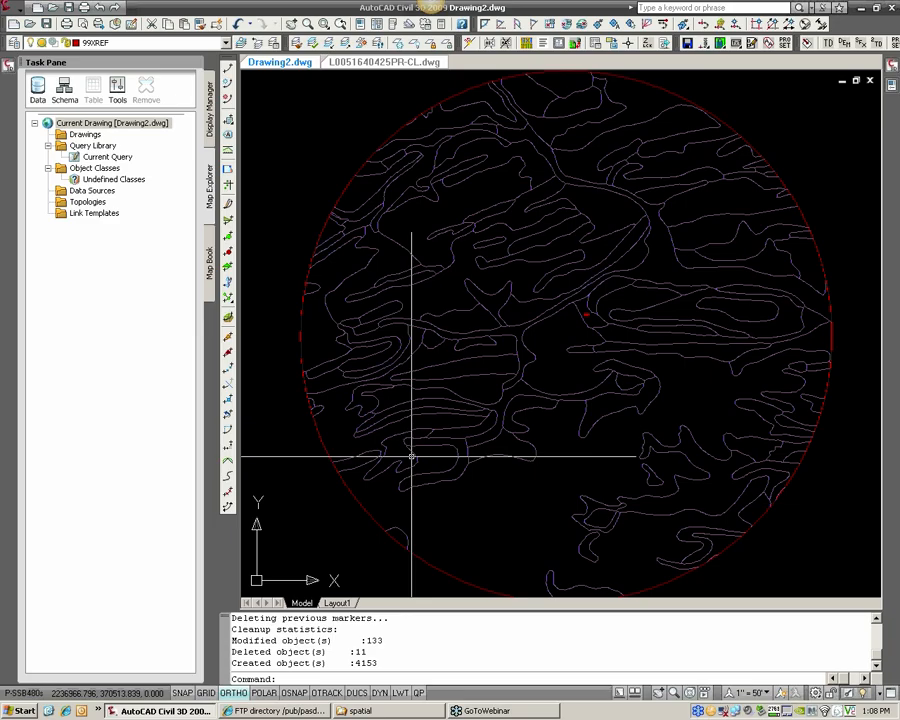
Run the drawing cleanup two more times on all objects on the 30SOILS layer
{"action": "key", "text": "Return"}
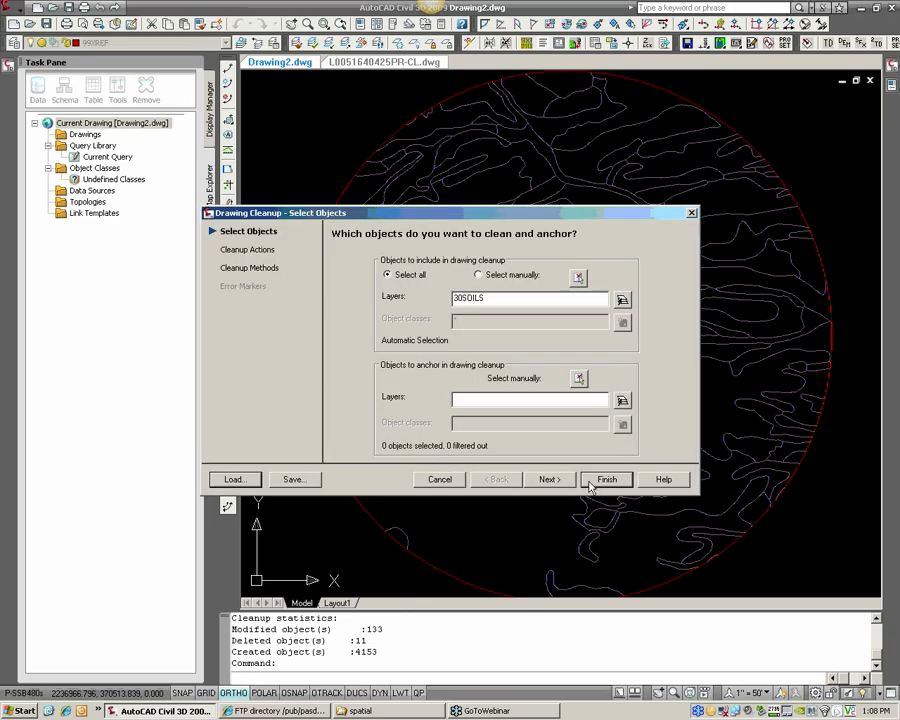
{"action": "left_click", "coordinate": [596, 482]}
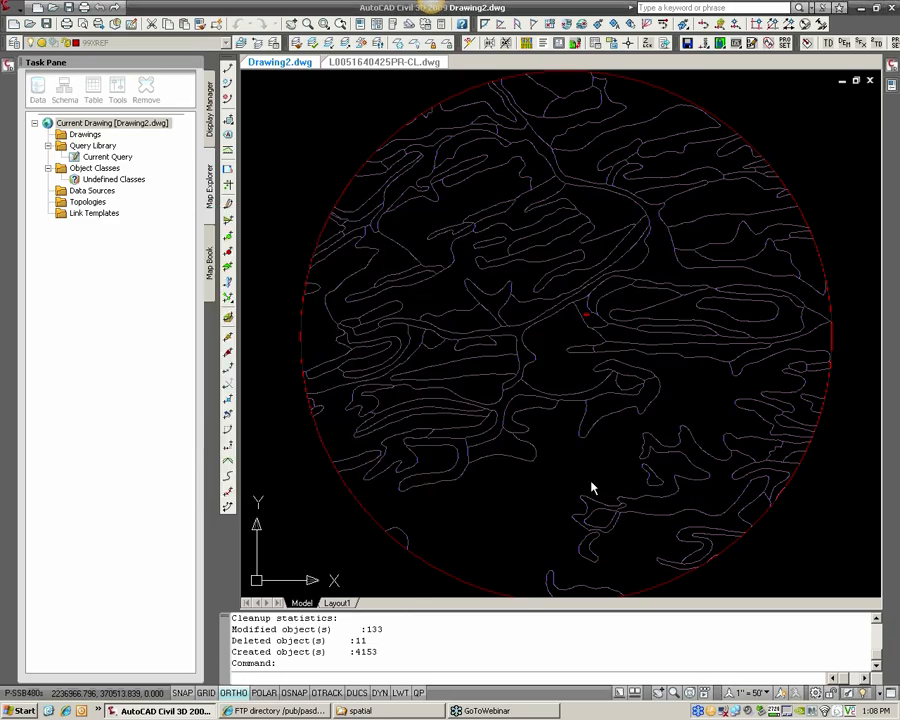
{"action": "key", "text": "Return"}
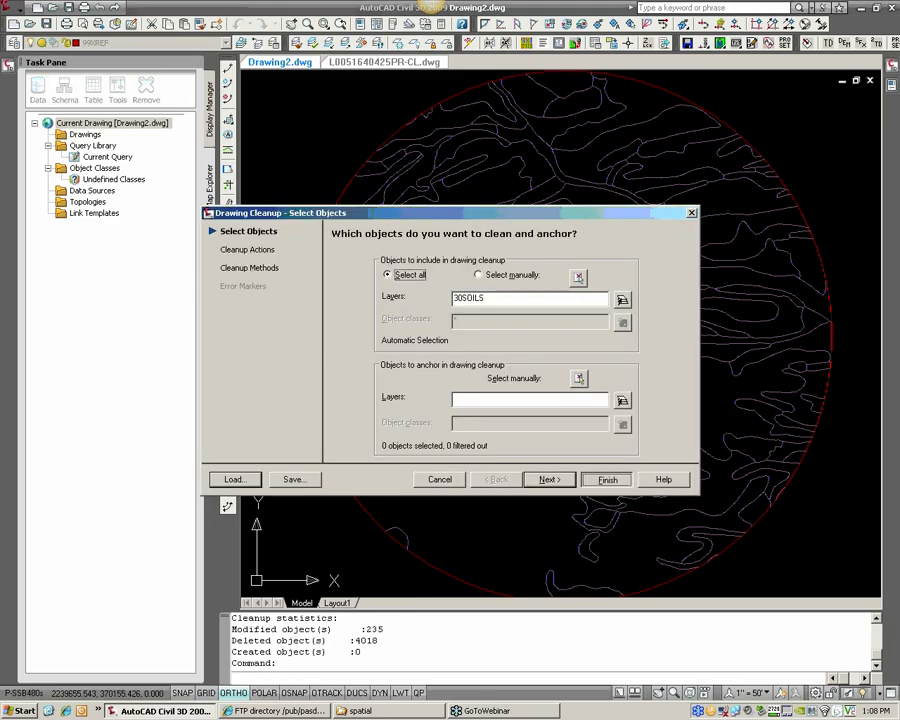
{"action": "left_click", "coordinate": [597, 479]}
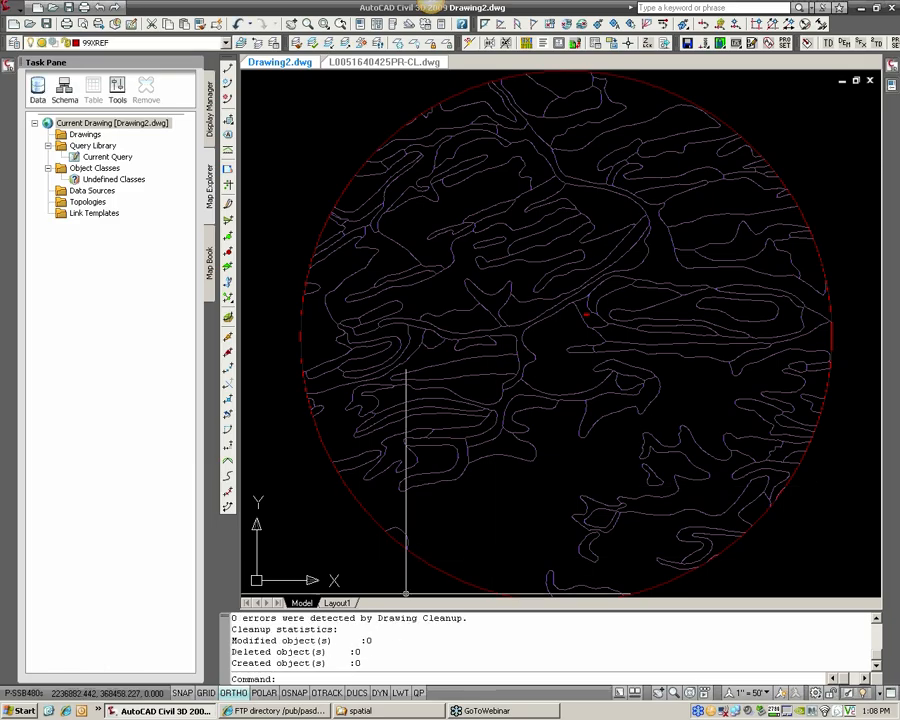
Select individual soil boundary segments around the labelled polygon to check how the cleaned linework is split, and clear the selection
{"action": "scroll", "coordinate": [530, 350], "scroll_direction": "up", "scroll_amount": 6}
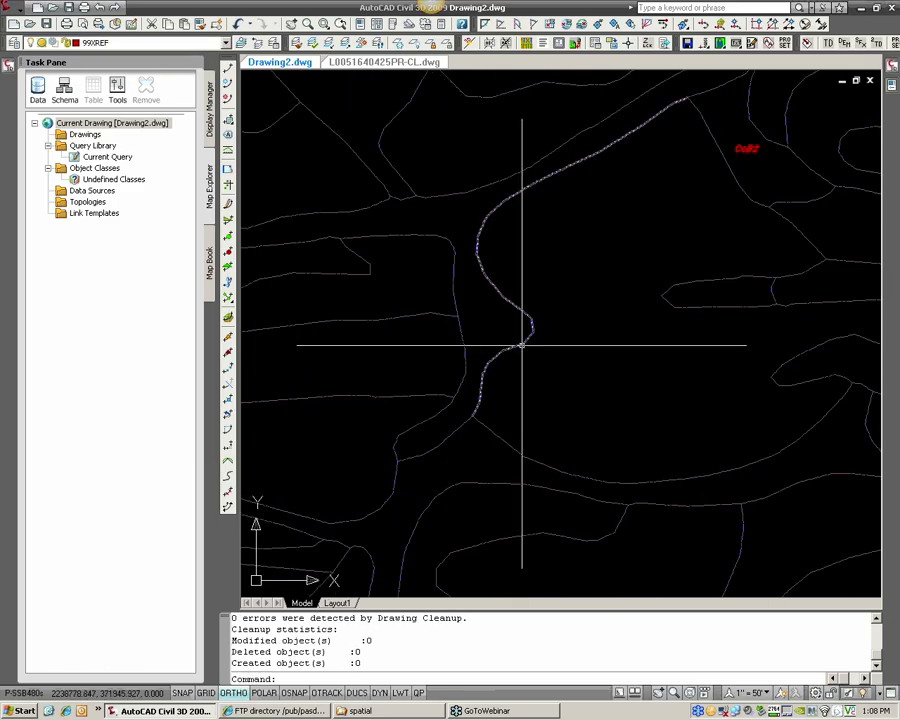
{"action": "scroll", "coordinate": [521, 345], "scroll_direction": "up", "scroll_amount": 3}
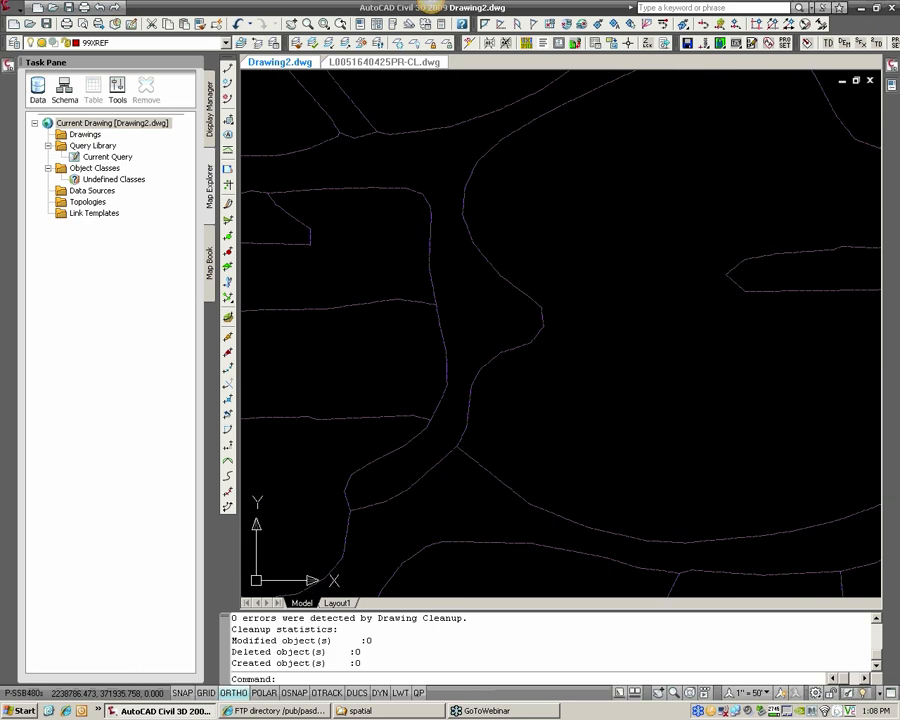
{"action": "left_click", "coordinate": [510, 351]}
{"action": "scroll", "coordinate": [482, 377], "scroll_direction": "down", "scroll_amount": 4}
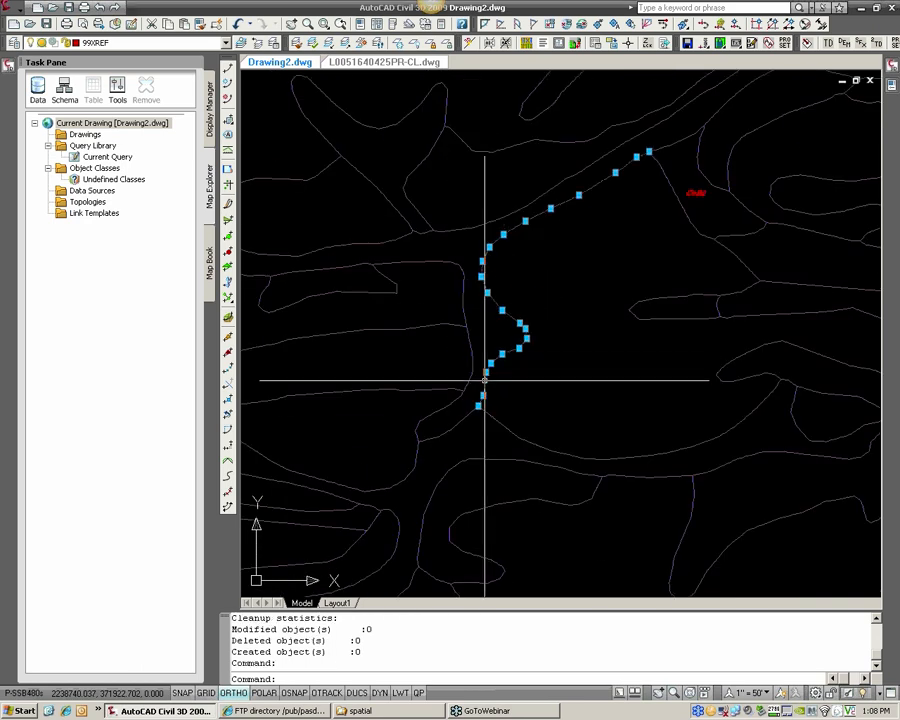
{"action": "left_click", "coordinate": [678, 201]}
{"action": "left_click", "coordinate": [735, 257]}
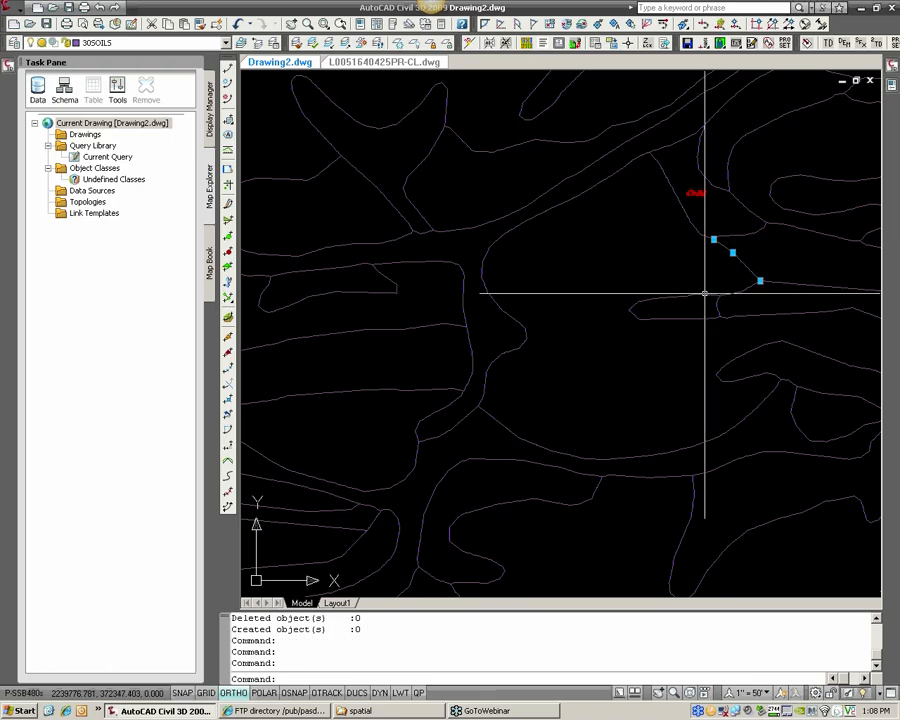
{"action": "left_click", "coordinate": [703, 294]}
{"action": "scroll", "coordinate": [712, 302], "scroll_direction": "up", "scroll_amount": 2}
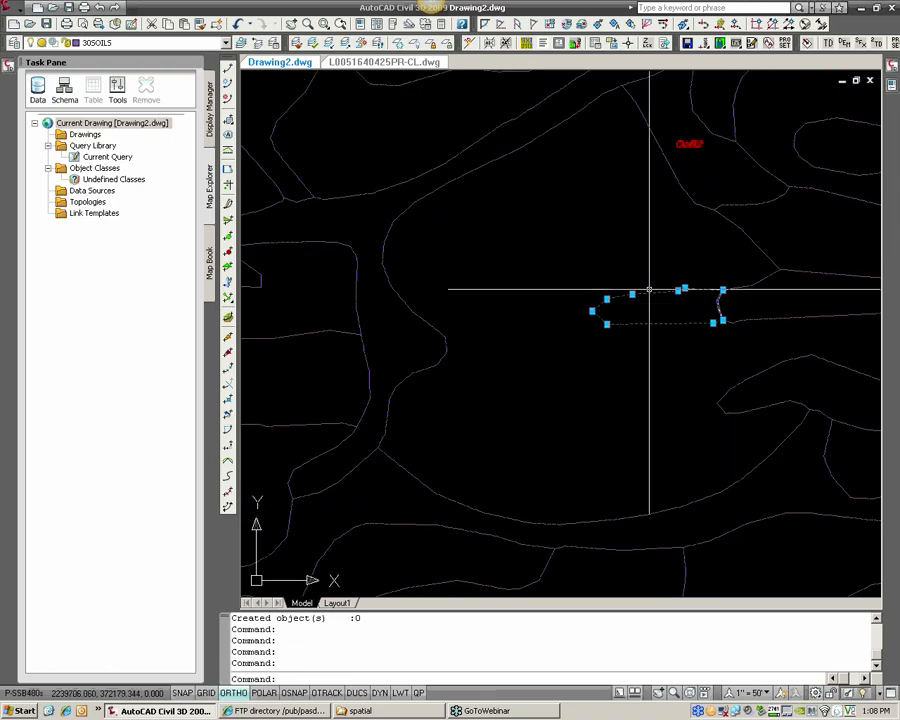
{"action": "scroll", "coordinate": [678, 312], "scroll_direction": "down", "scroll_amount": 2}
{"action": "middle_click_drag", "start_coordinate": [678, 308], "coordinate": [579, 367]}
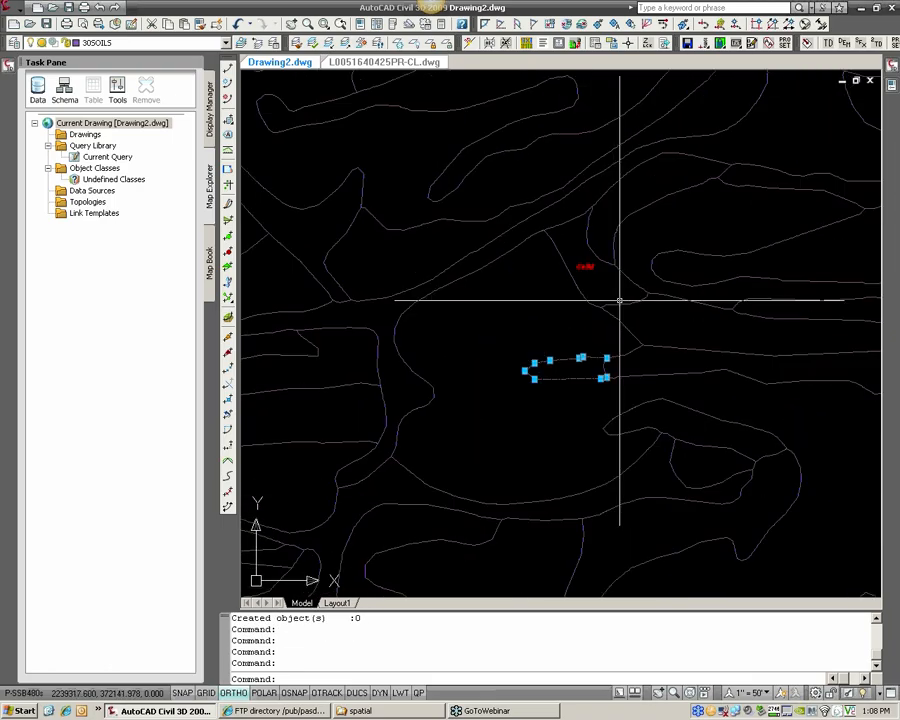
{"action": "key", "text": "Escape"}
Select a soil boundary line northeast of the red soil label, inspect its attached object data in the properties, and deselect it
{"action": "mouse_move", "coordinate": [580, 270]}
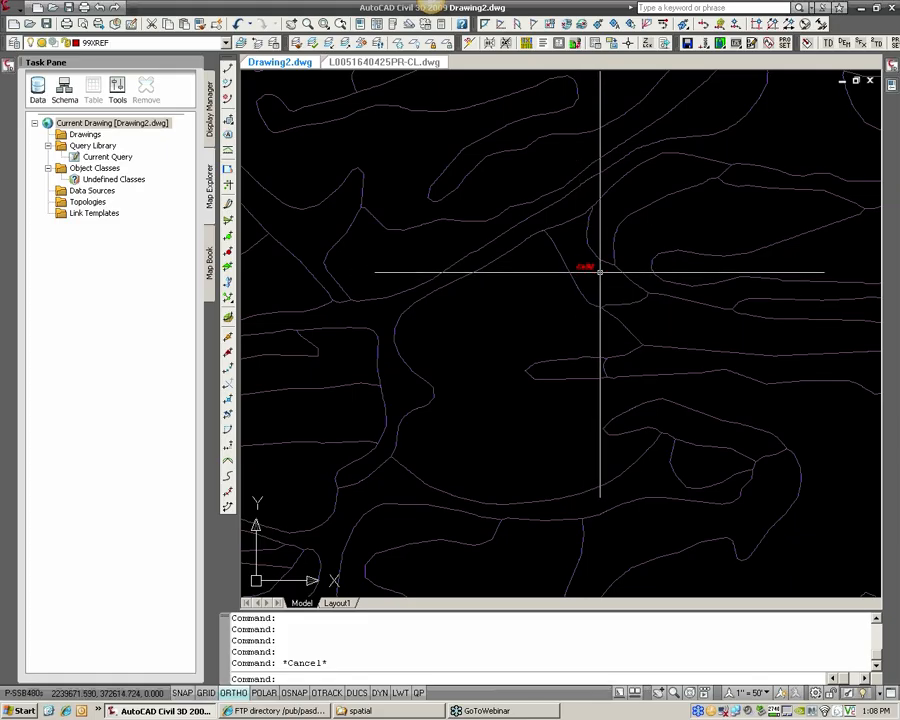
{"action": "scroll", "coordinate": [599, 271], "scroll_direction": "down", "scroll_amount": 1}
{"action": "scroll", "coordinate": [590, 300], "scroll_direction": "down", "scroll_amount": 2}
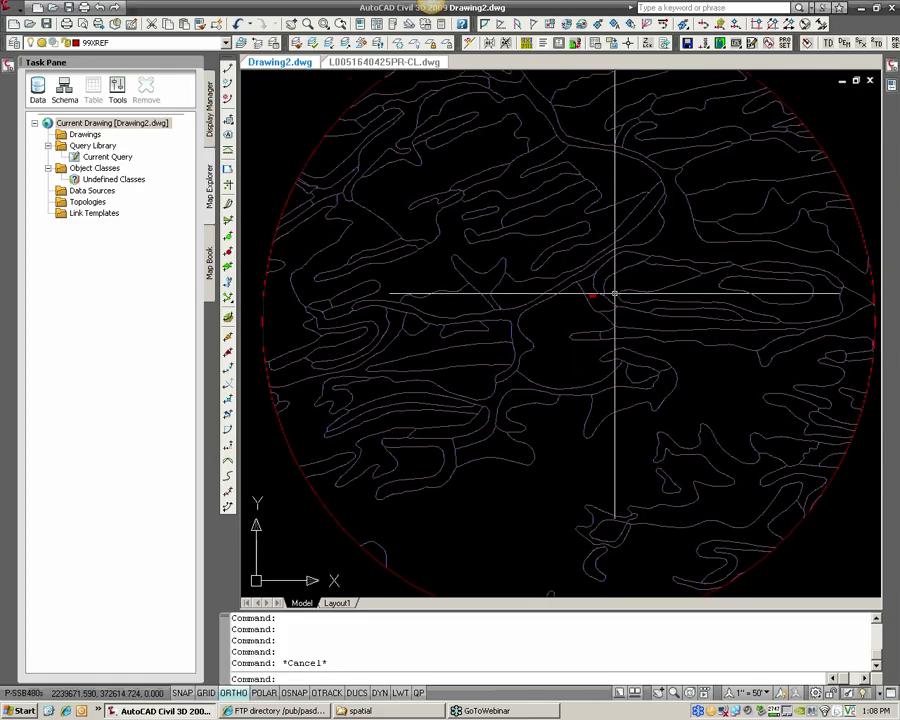
{"action": "scroll", "coordinate": [591, 312], "scroll_direction": "up", "scroll_amount": 2}
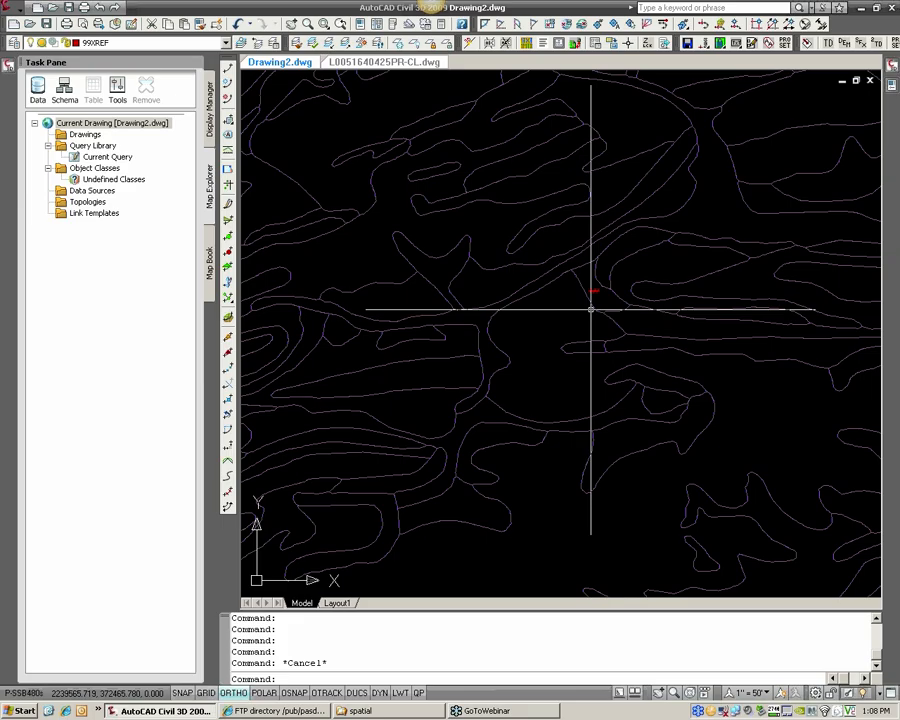
{"action": "scroll", "coordinate": [591, 310], "scroll_direction": "down", "scroll_amount": 2}
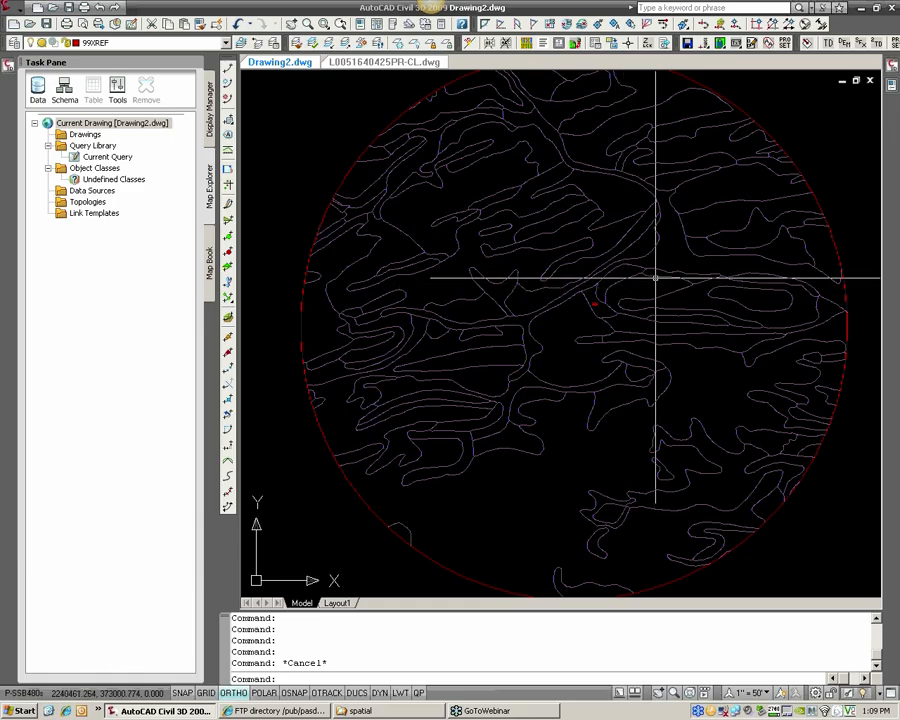
{"action": "scroll", "coordinate": [648, 281], "scroll_direction": "up", "scroll_amount": 3}
{"action": "scroll", "coordinate": [648, 281], "scroll_direction": "up", "scroll_amount": 2}
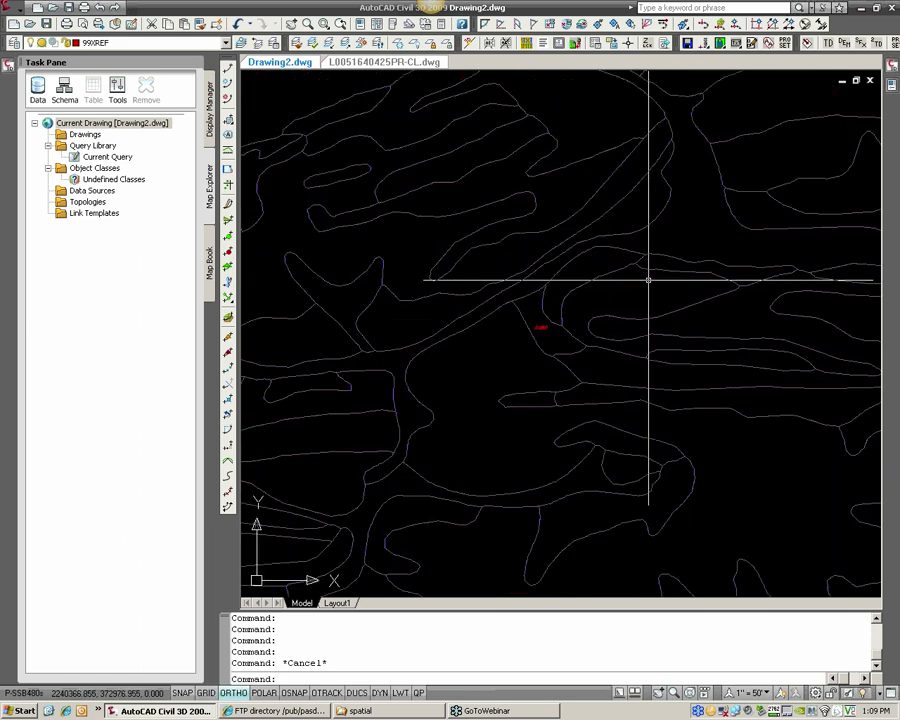
{"action": "left_click", "coordinate": [658, 268]}
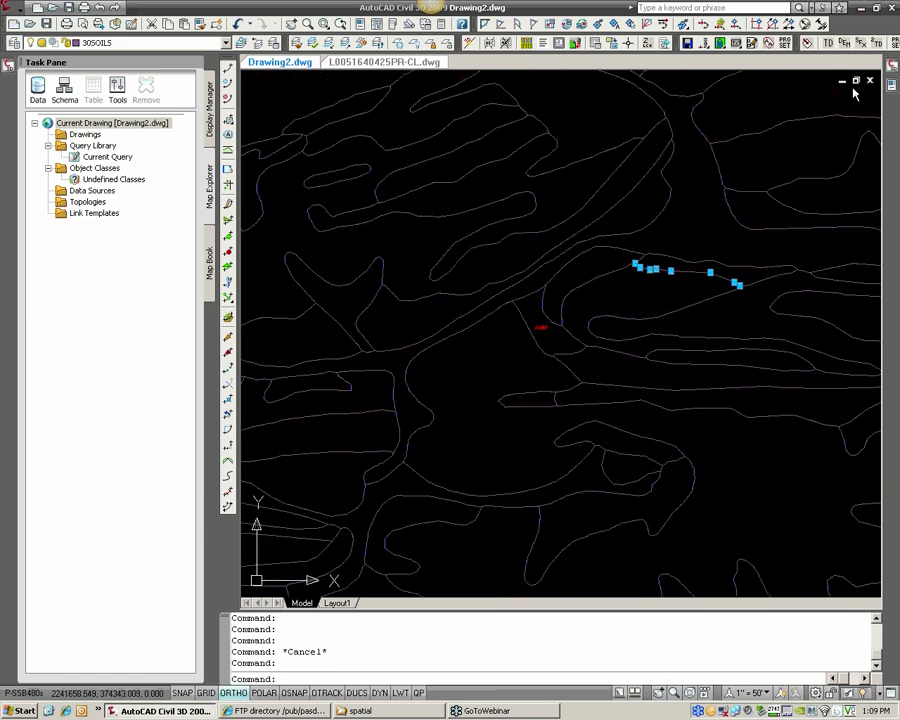
{"action": "mouse_move", "coordinate": [890, 86]}
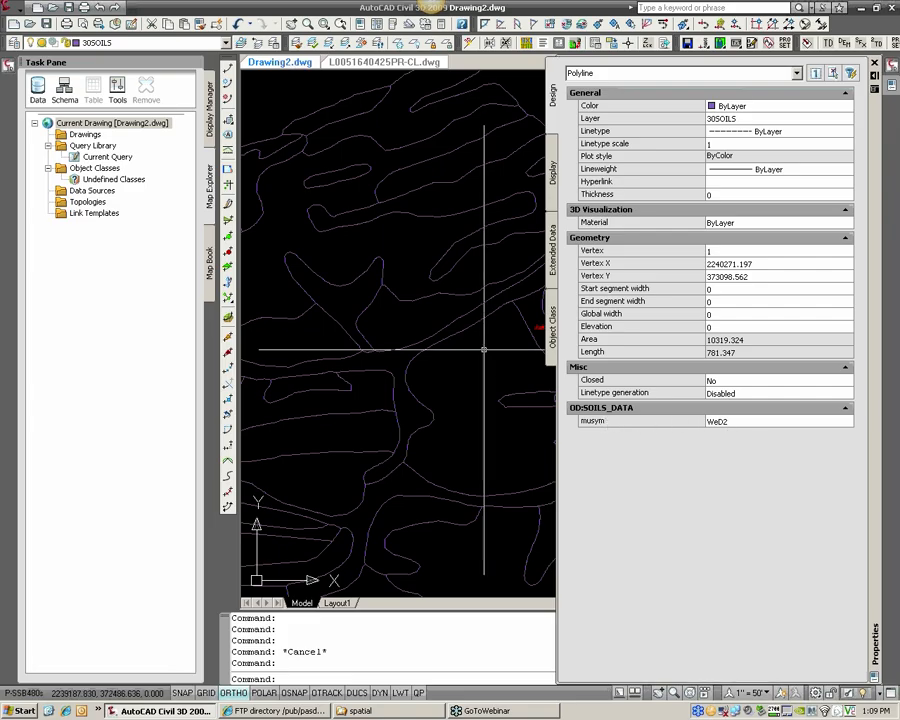
{"action": "middle_click_drag", "start_coordinate": [541, 327], "coordinate": [337, 377]}
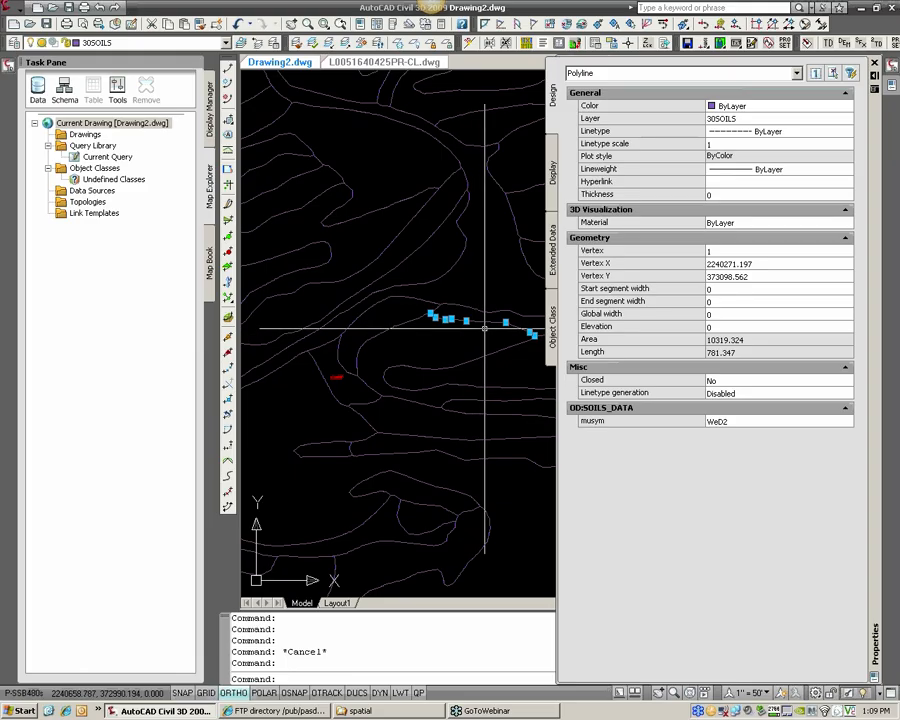
{"action": "key", "text": "Escape"}
{"action": "key", "text": "Escape"}
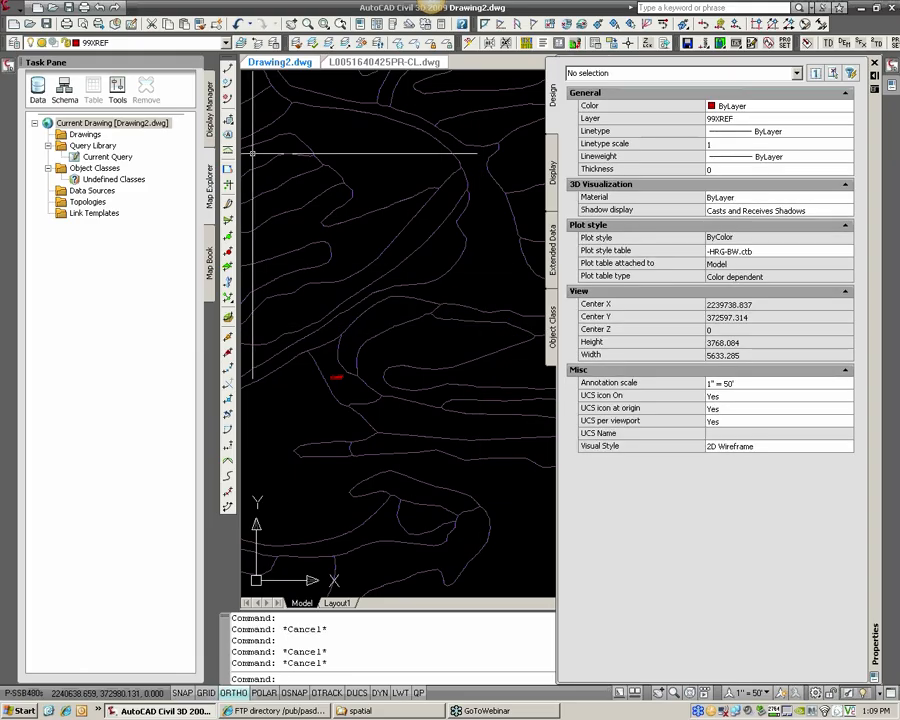
Delete the SOILS_DATA object data table from the drawing and close the object data definition
{"action": "left_click", "coordinate": [9, 10]}
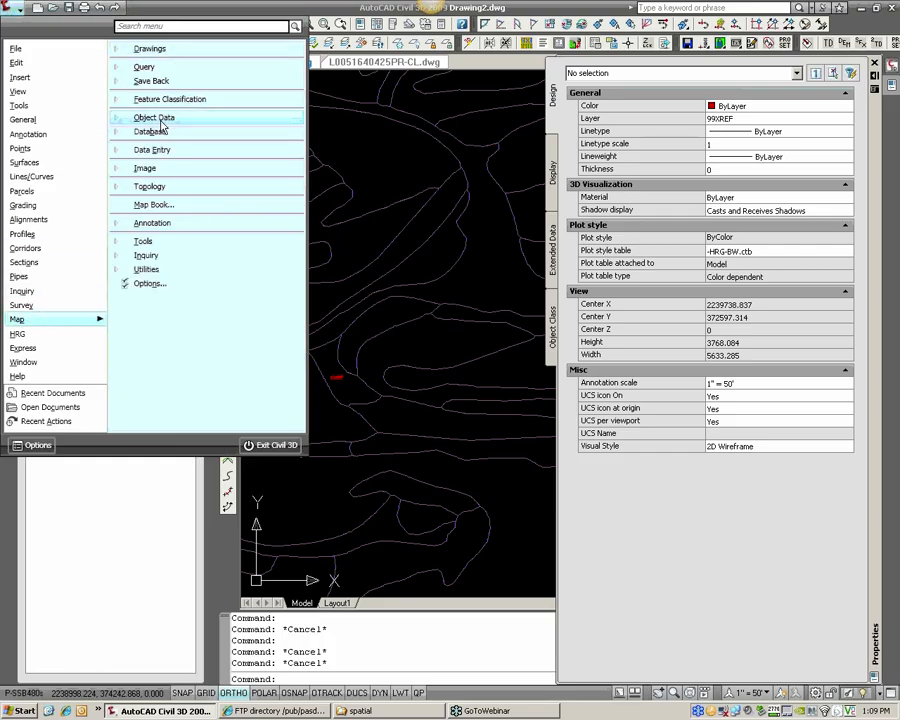
{"action": "left_click", "coordinate": [162, 123]}
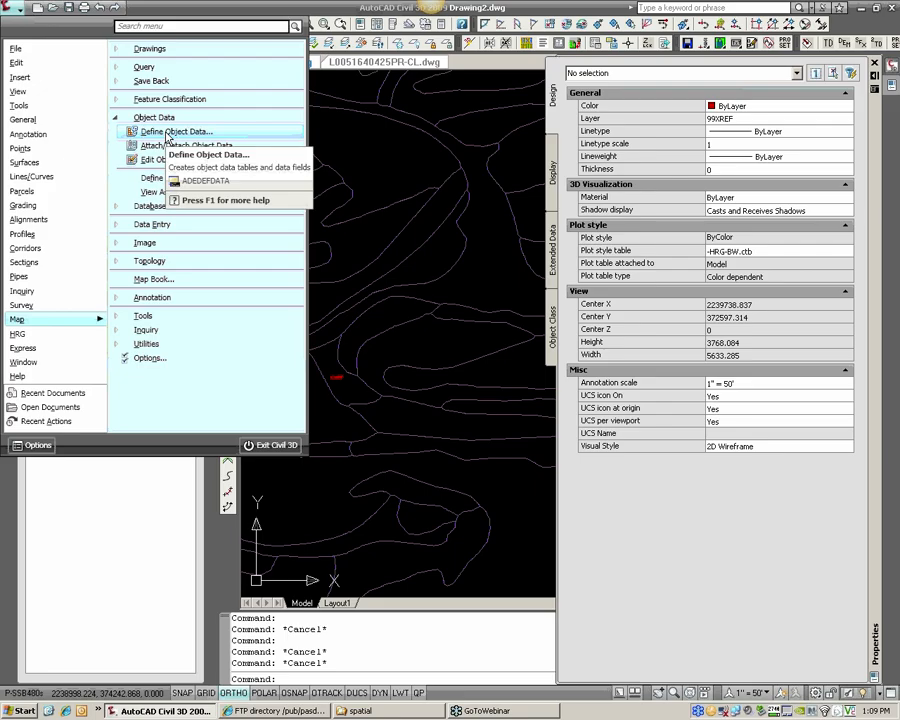
{"action": "left_click", "coordinate": [170, 132]}
{"action": "left_click", "coordinate": [403, 252]}
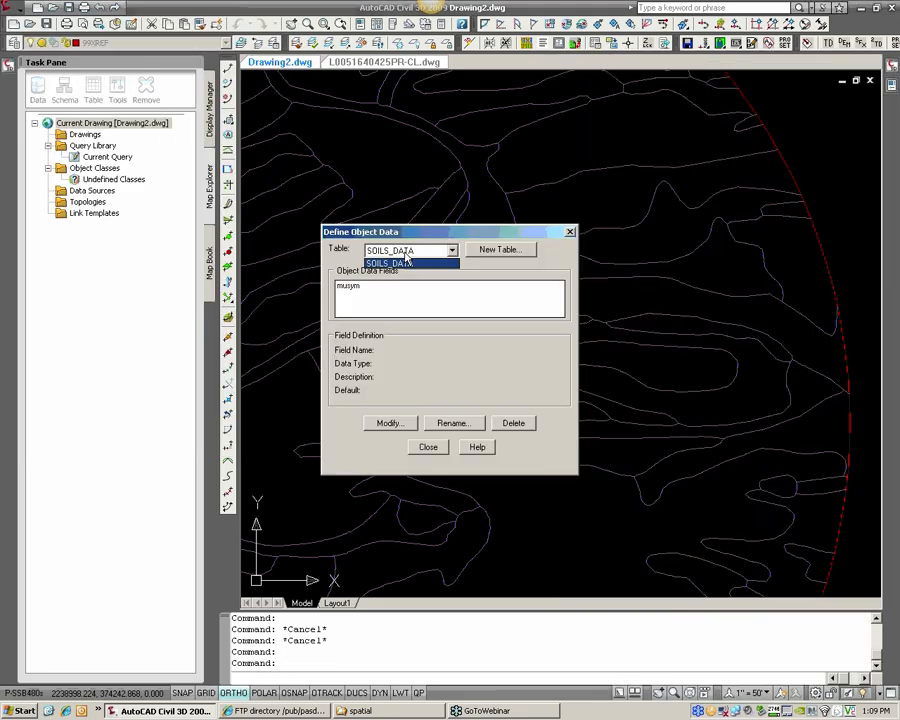
{"action": "left_click", "coordinate": [403, 261]}
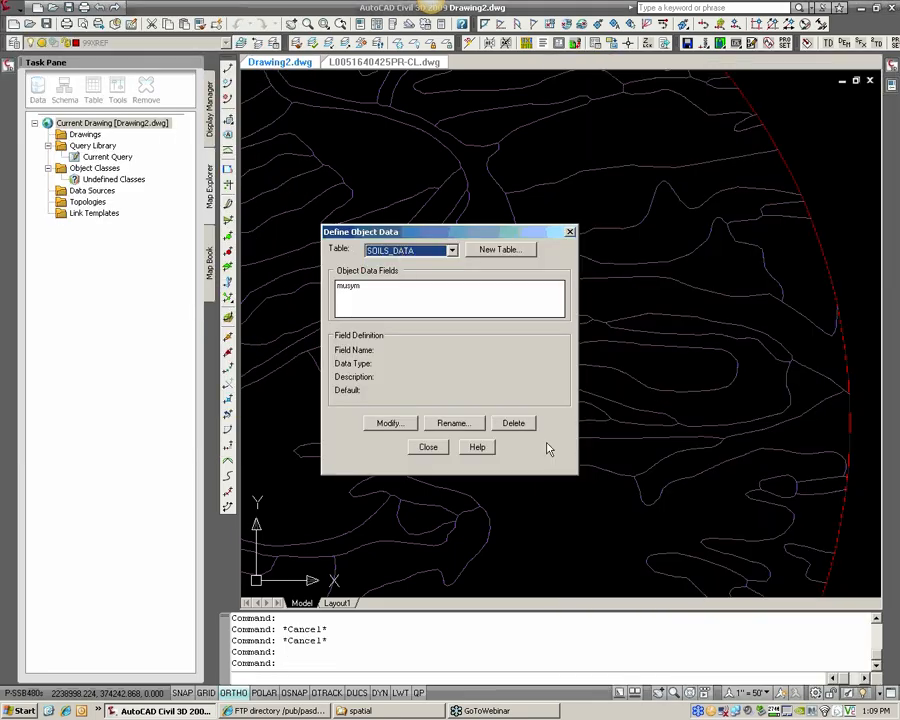
{"action": "left_click", "coordinate": [512, 421]}
{"action": "left_click", "coordinate": [420, 373]}
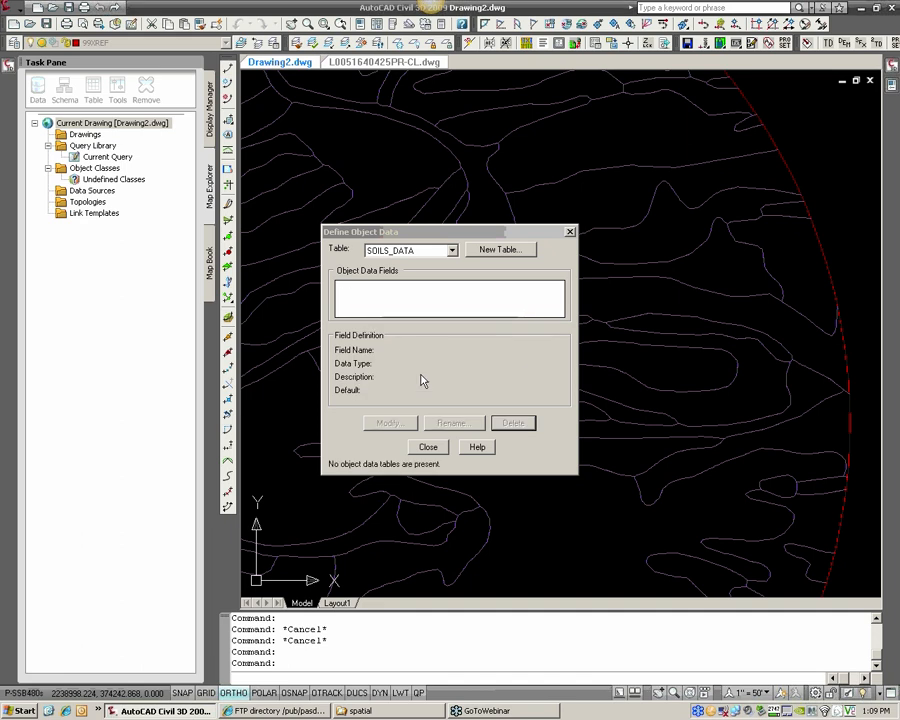
{"action": "left_click", "coordinate": [433, 452]}
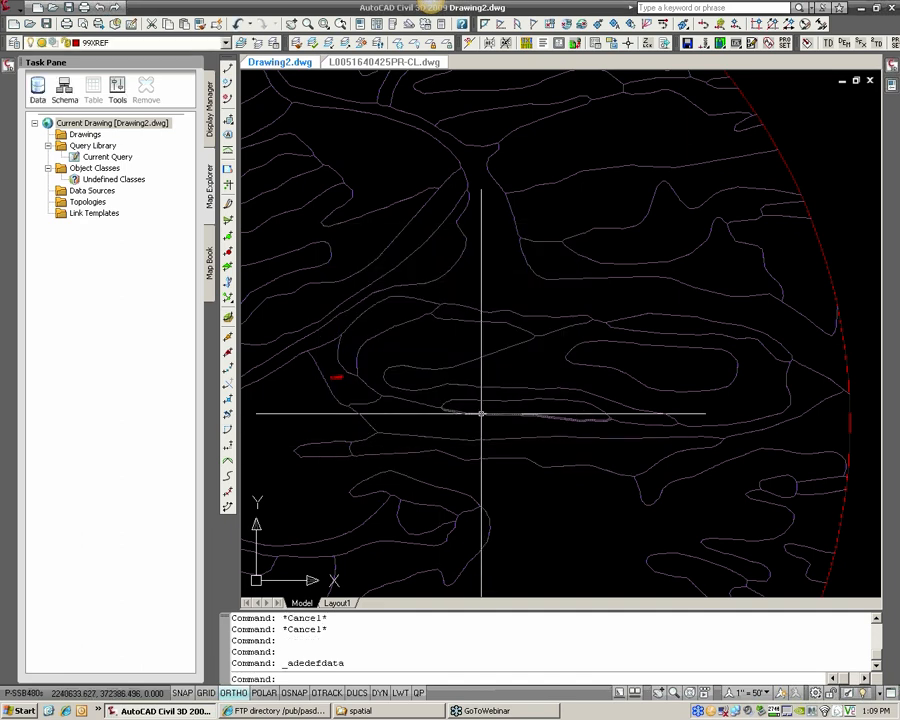
Check a soil boundary line's properties for remaining object data, and inspect the adjoining segment above it
{"action": "left_click", "coordinate": [482, 412]}
{"action": "key", "text": "ctrl+1"}
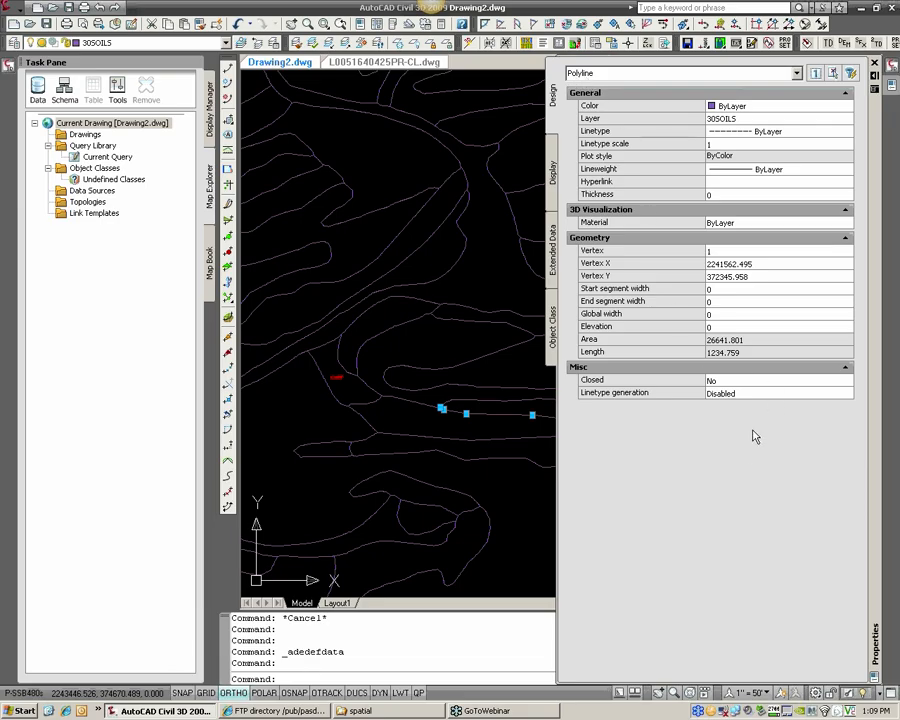
{"action": "key", "text": "ctrl+1"}
{"action": "scroll", "coordinate": [495, 405], "scroll_direction": "up", "scroll_amount": 3}
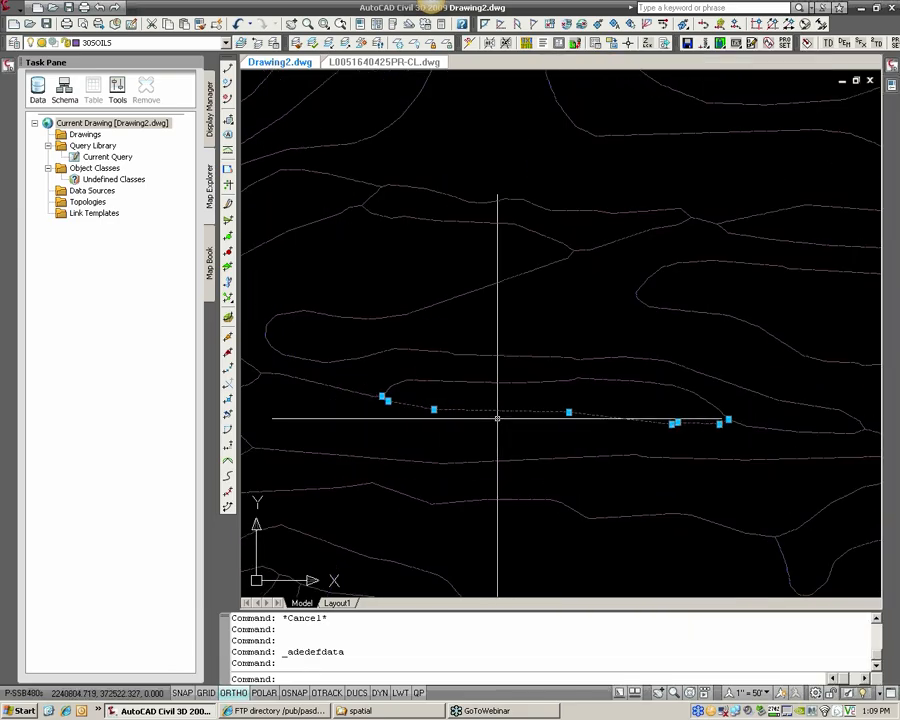
{"action": "key", "text": "Escape"}
{"action": "left_click", "coordinate": [436, 376]}
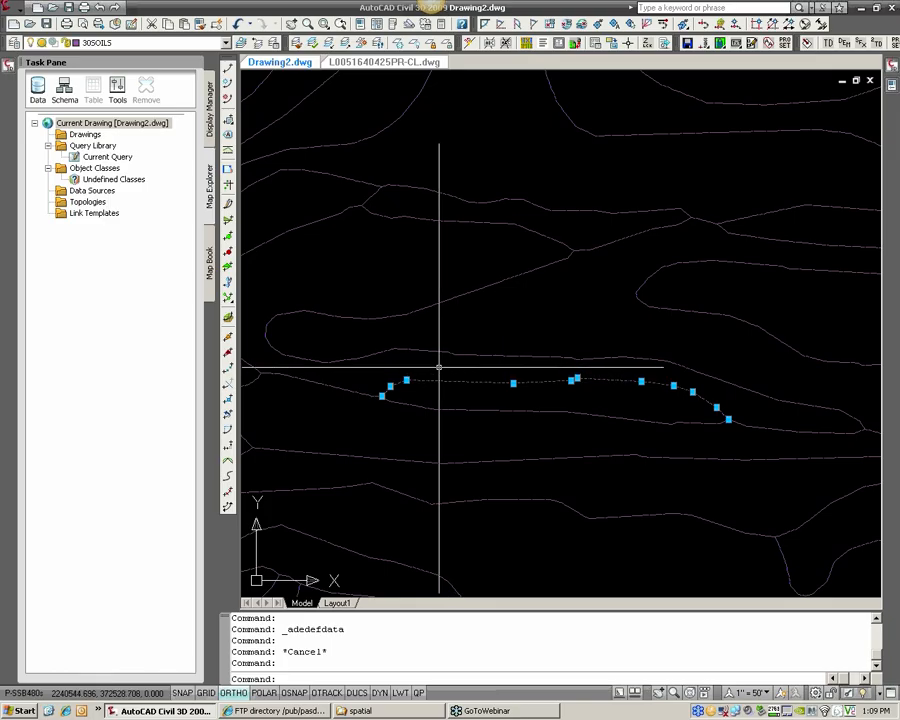
{"action": "key", "text": "Escape"}
{"action": "scroll", "coordinate": [438, 368], "scroll_direction": "down", "scroll_amount": 4}
{"action": "middle_click_drag", "start_coordinate": [398, 342], "coordinate": [546, 318]}
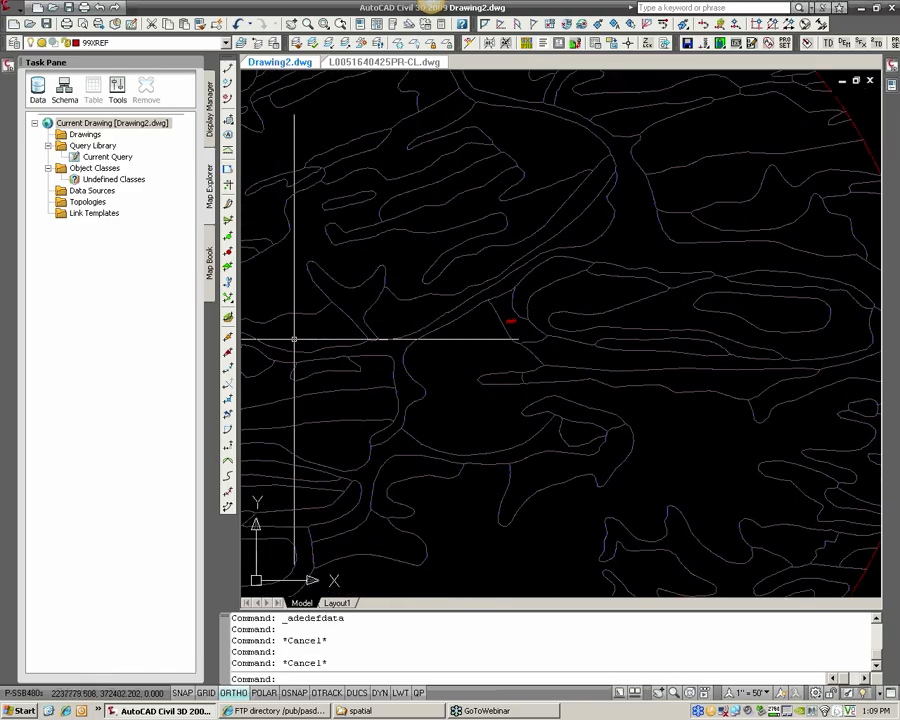